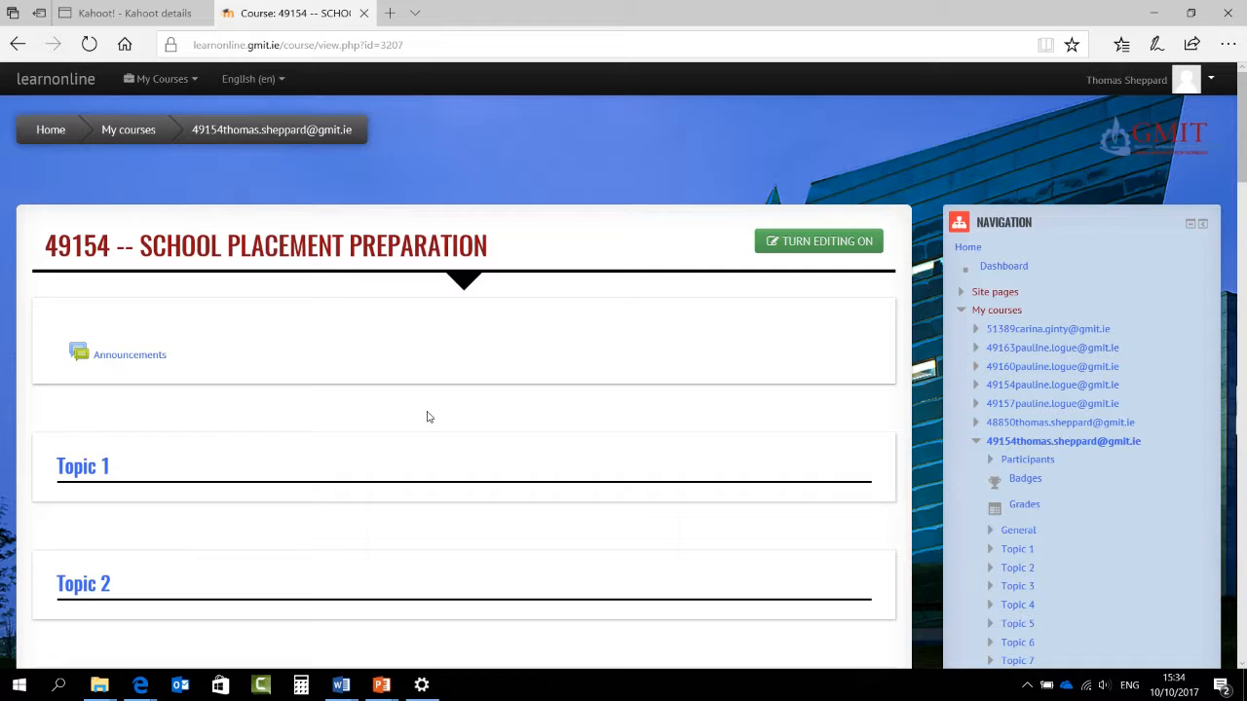
Turn on course editing and add a Feedback activity to Topic 1
click(801, 245)
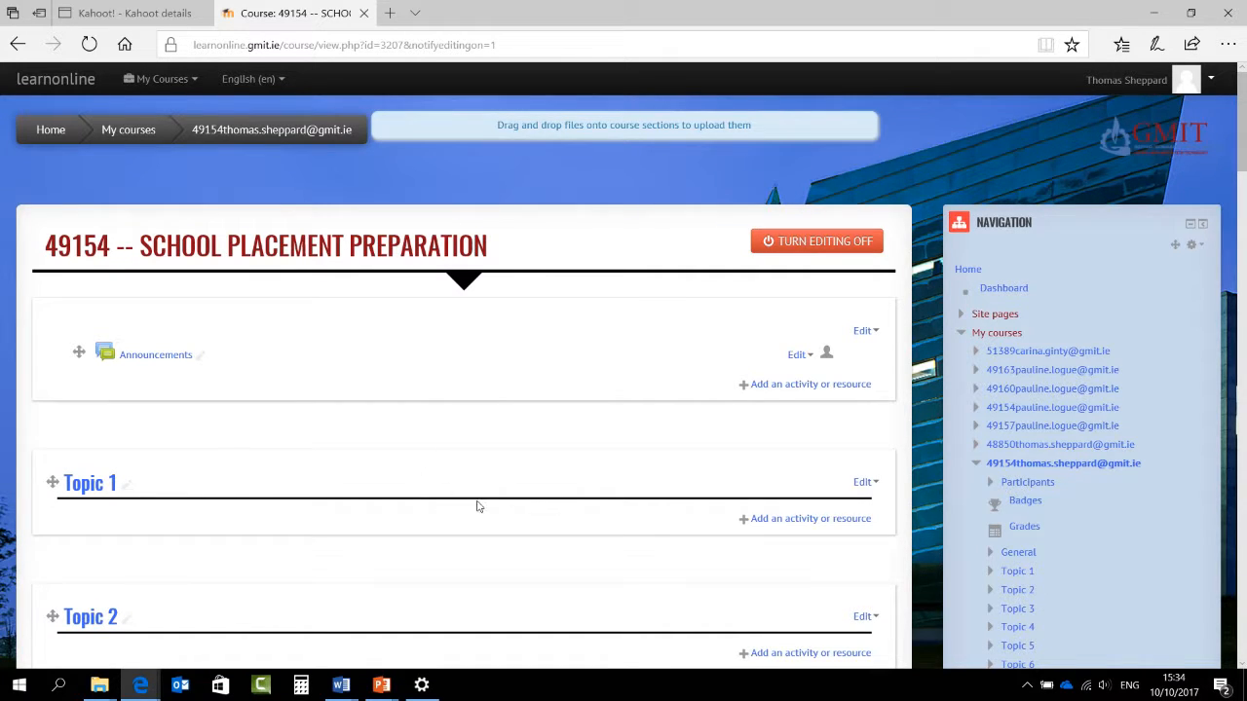
click(791, 522)
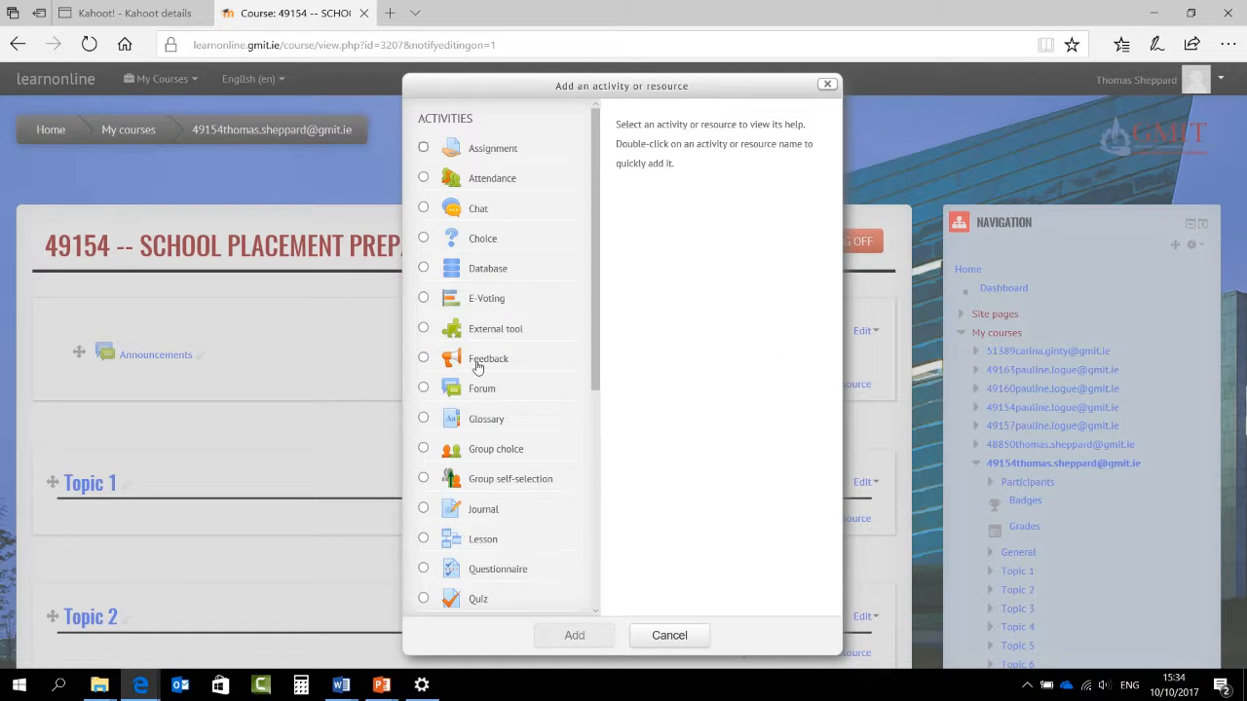
click(423, 360)
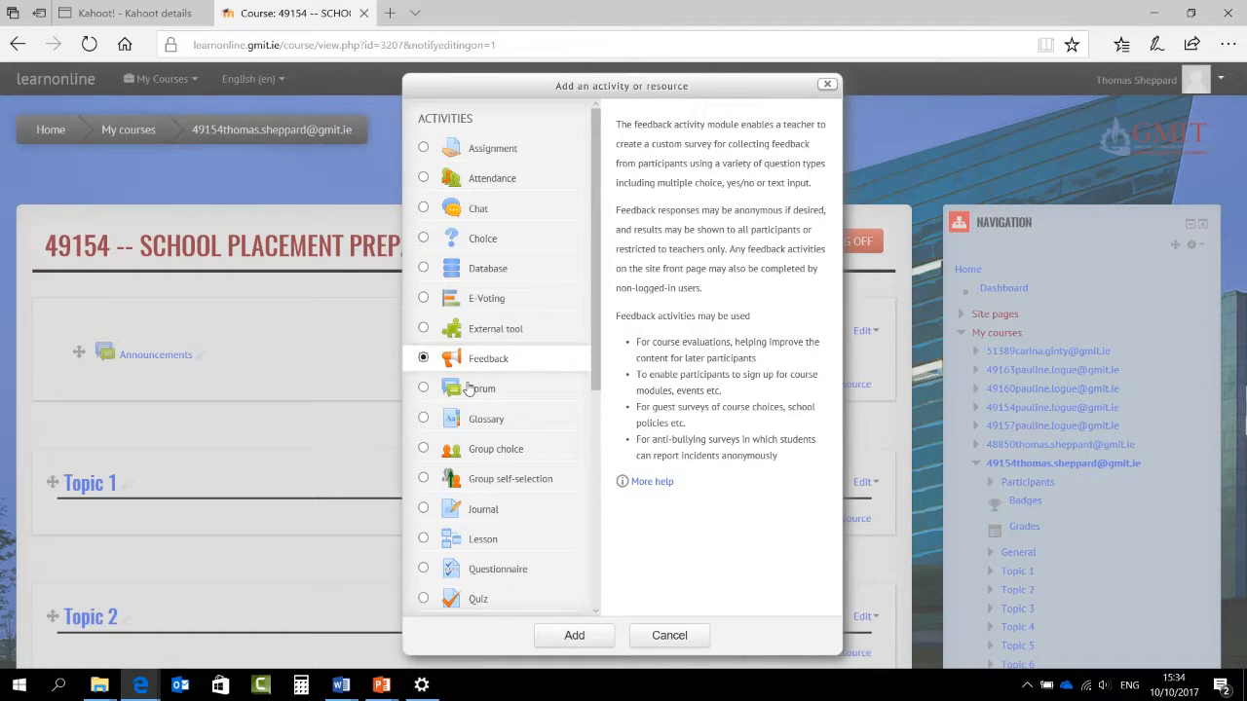
click(590, 643)
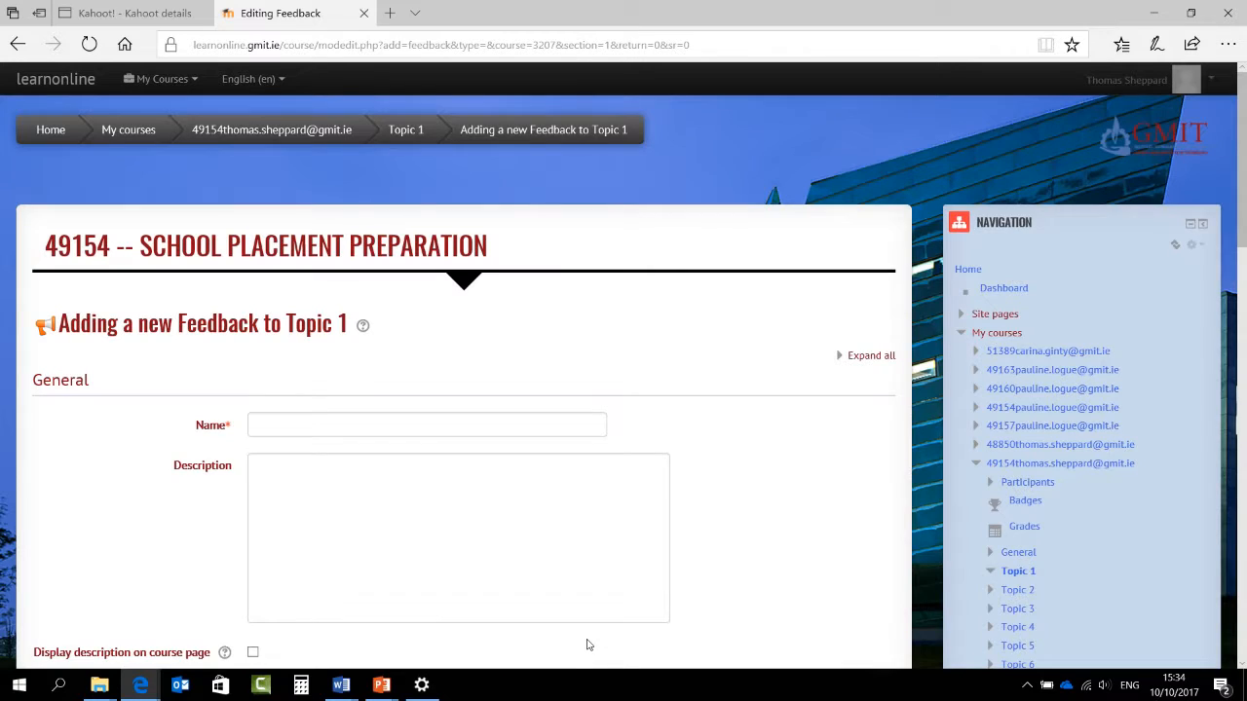
Name the feedback activity "Learning targets" and enter a single full stop as its description
click(298, 421)
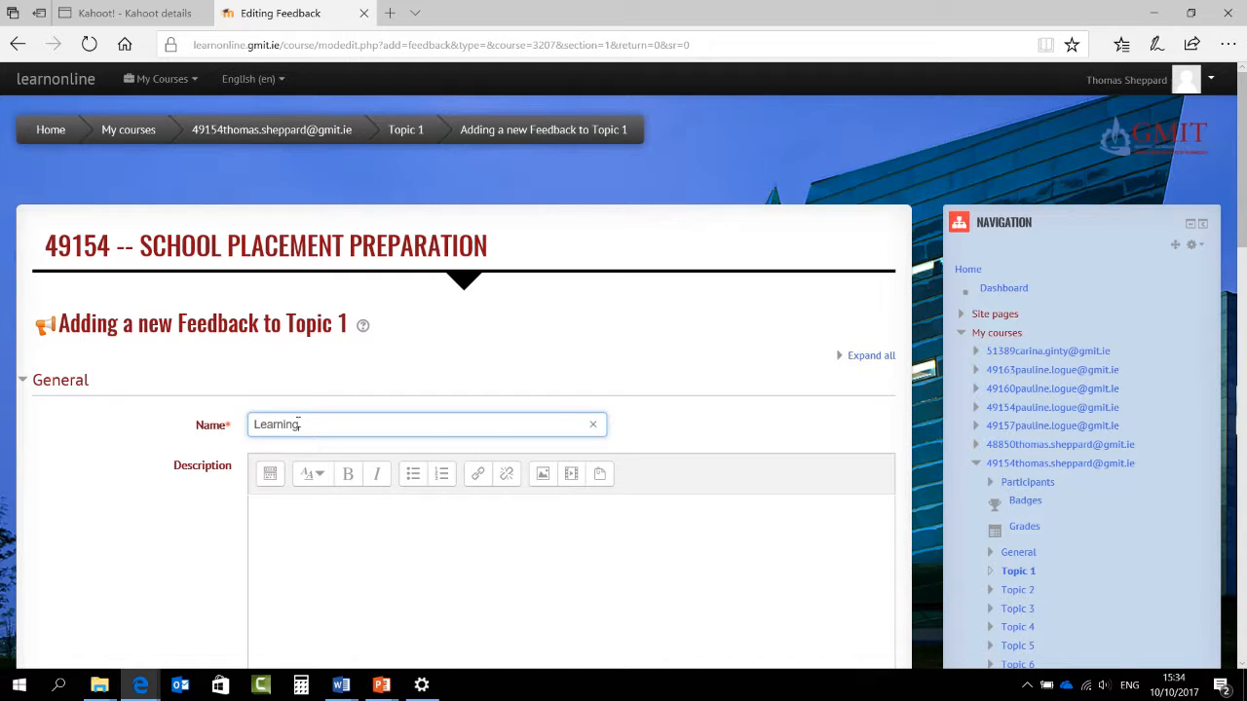
text(Learning targets)
scroll(292, 424, down, 2)
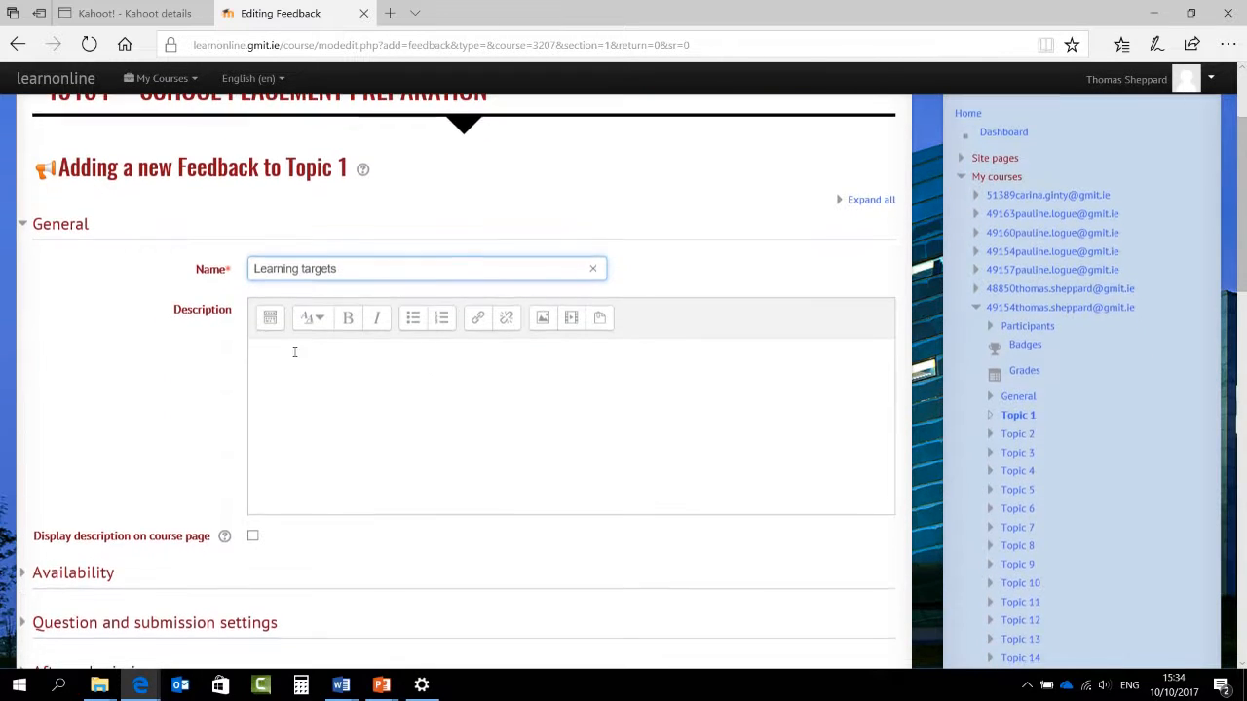
click(263, 351)
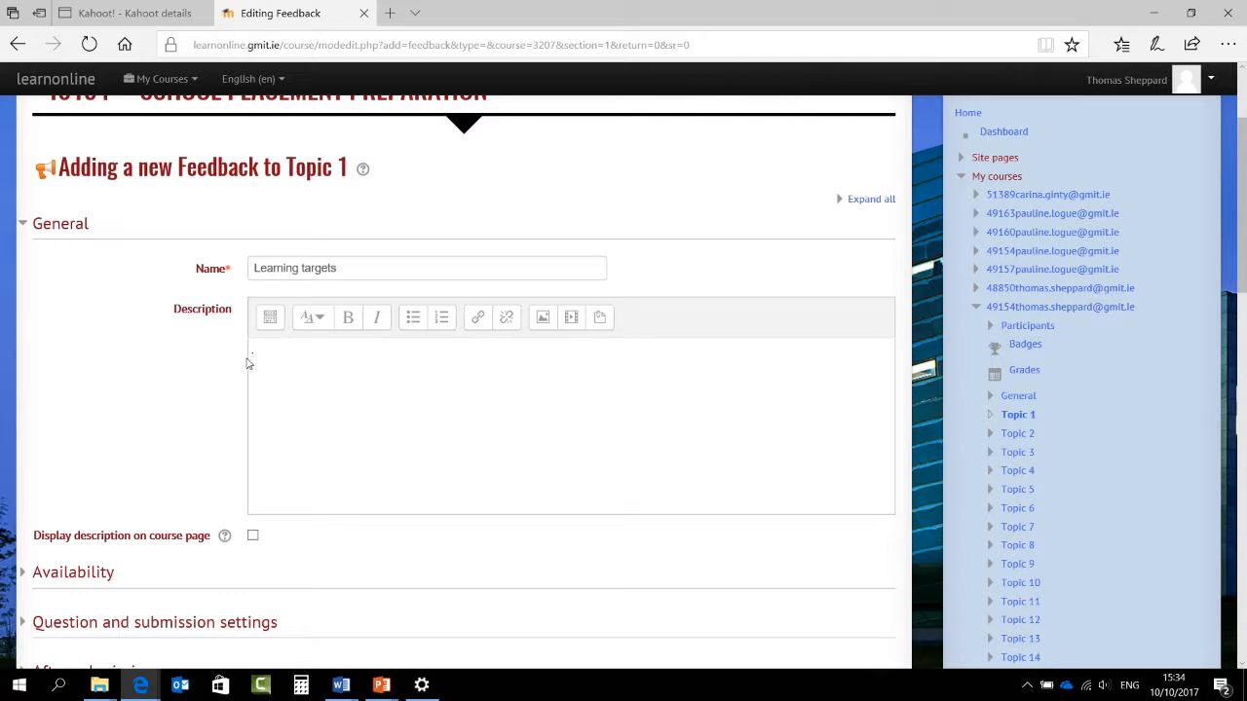
In the question and submission settings, set Record user names to "User's name will be logged and shown with answers"
scroll(189, 411, down, 1)
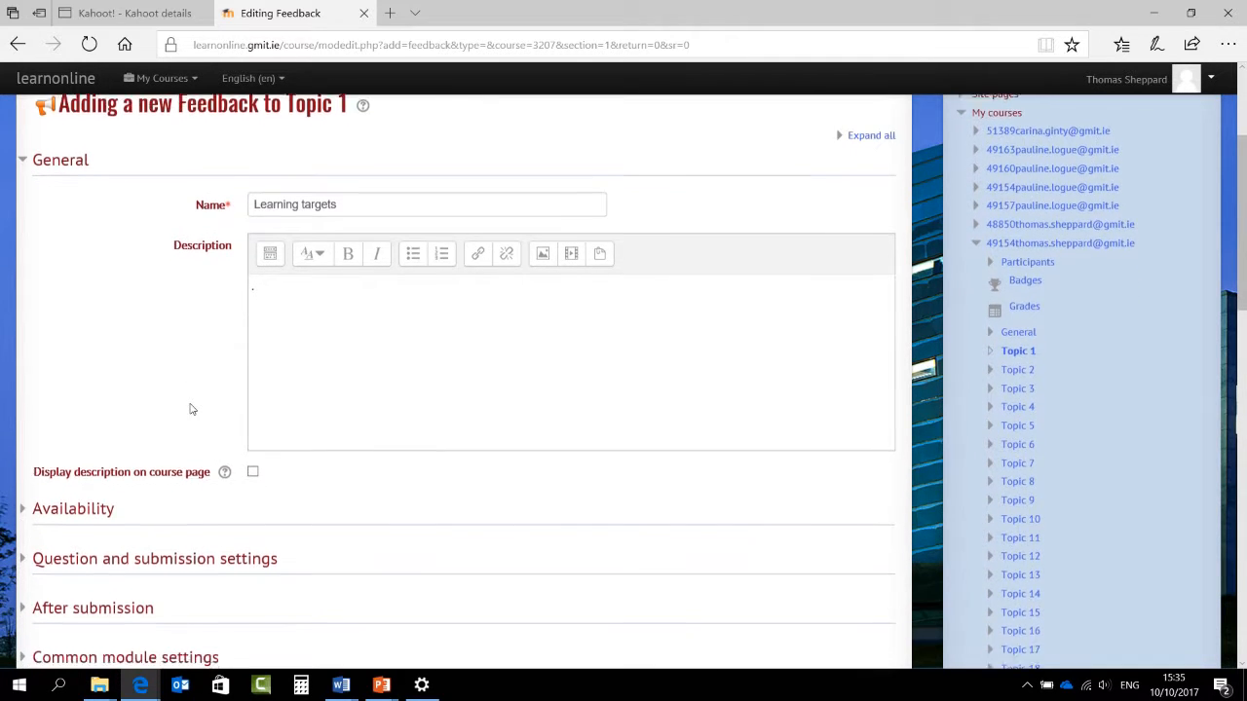
scroll(191, 409, down, 3)
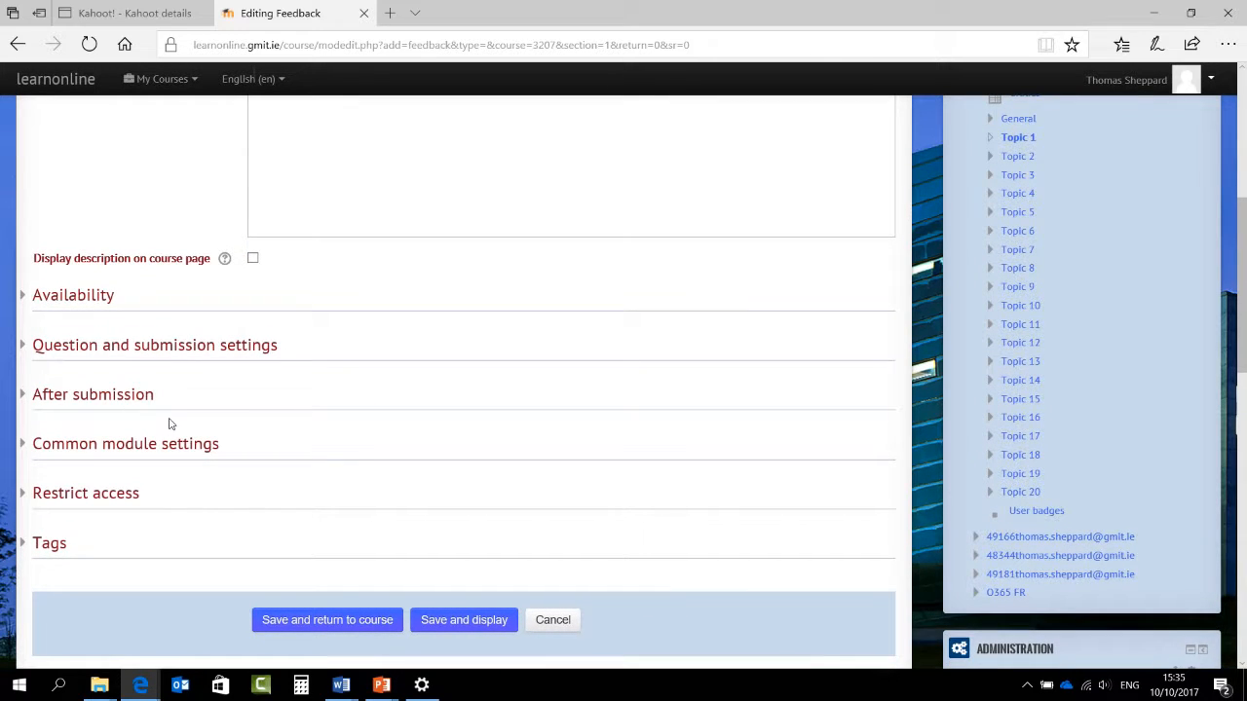
click(129, 349)
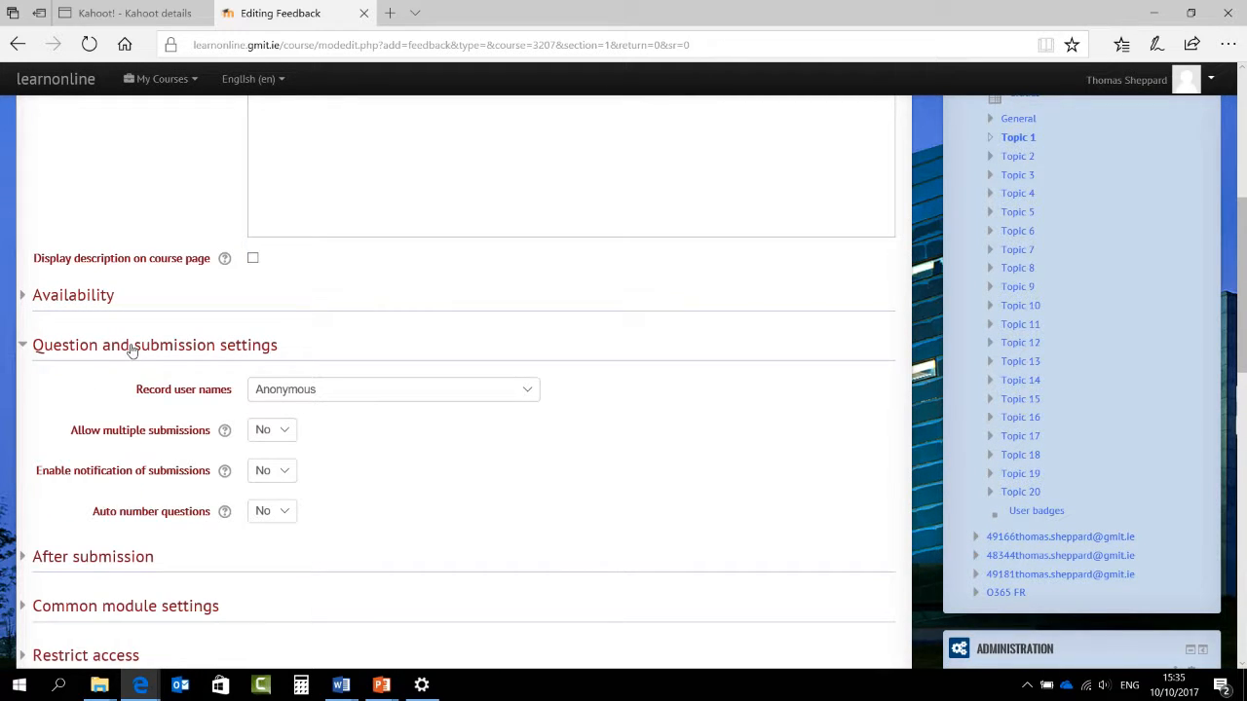
click(342, 395)
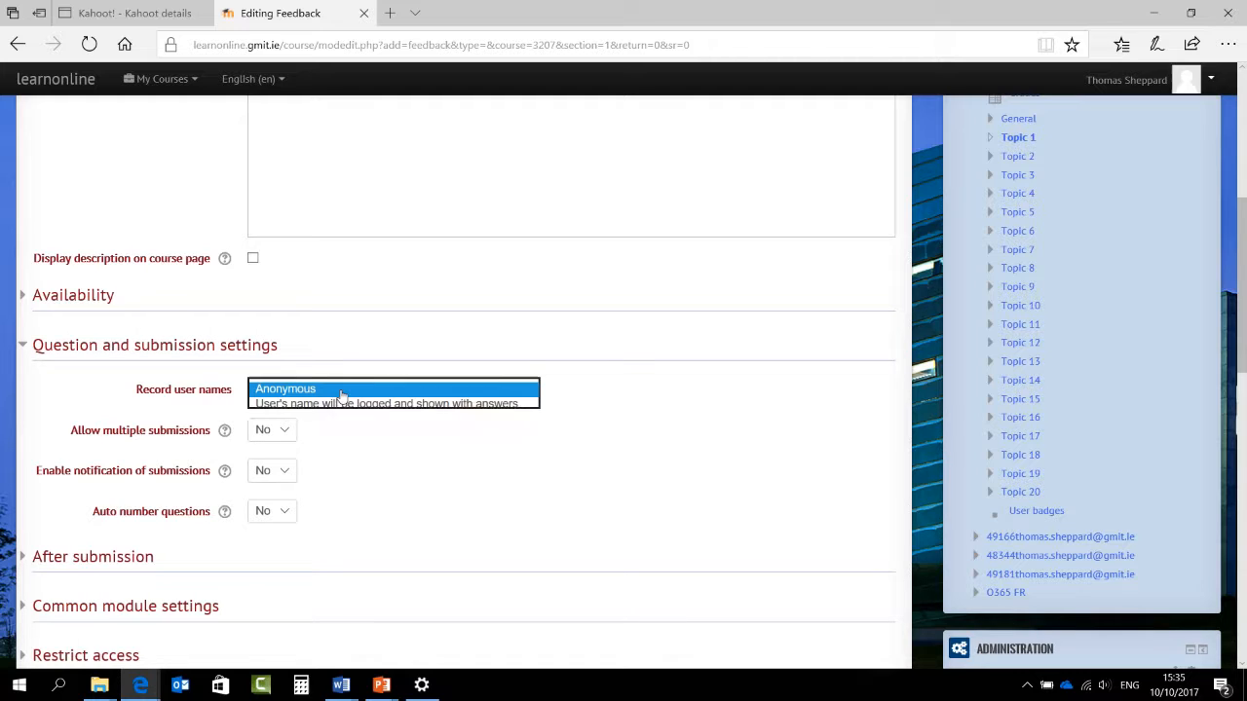
click(337, 403)
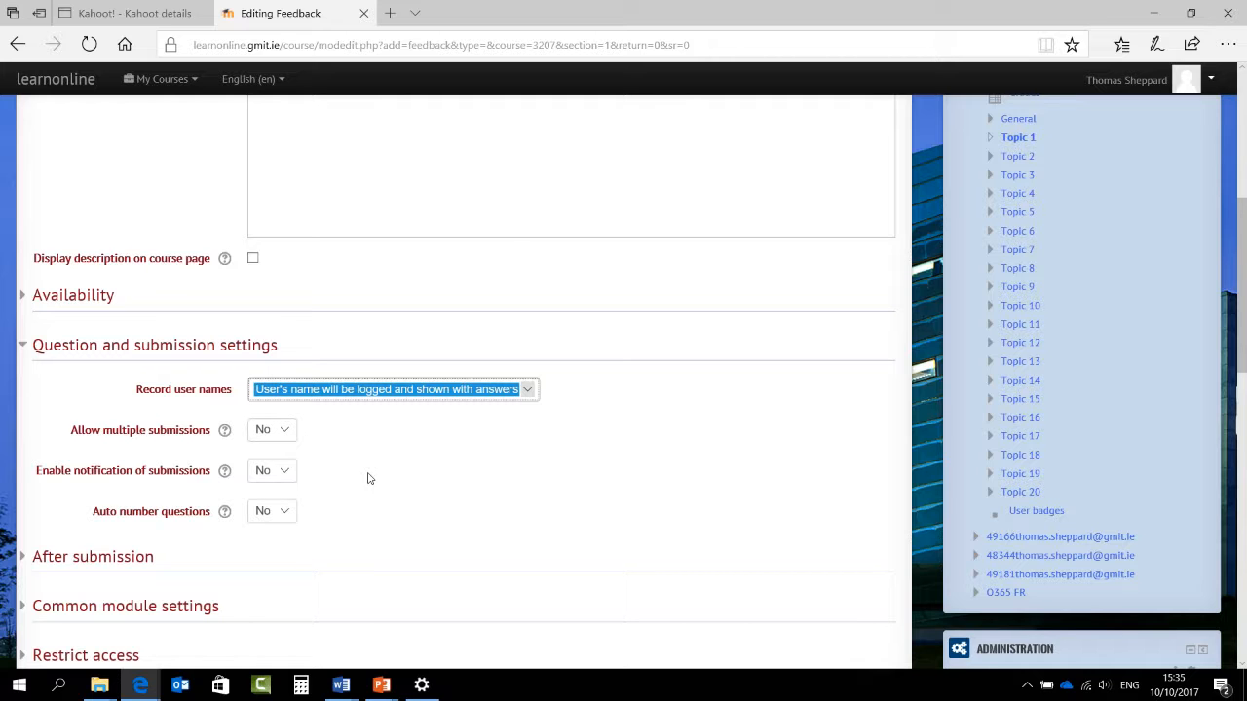
Examine the options under After submission, Restrict access and Common module settings
scroll(363, 473, down, 1)
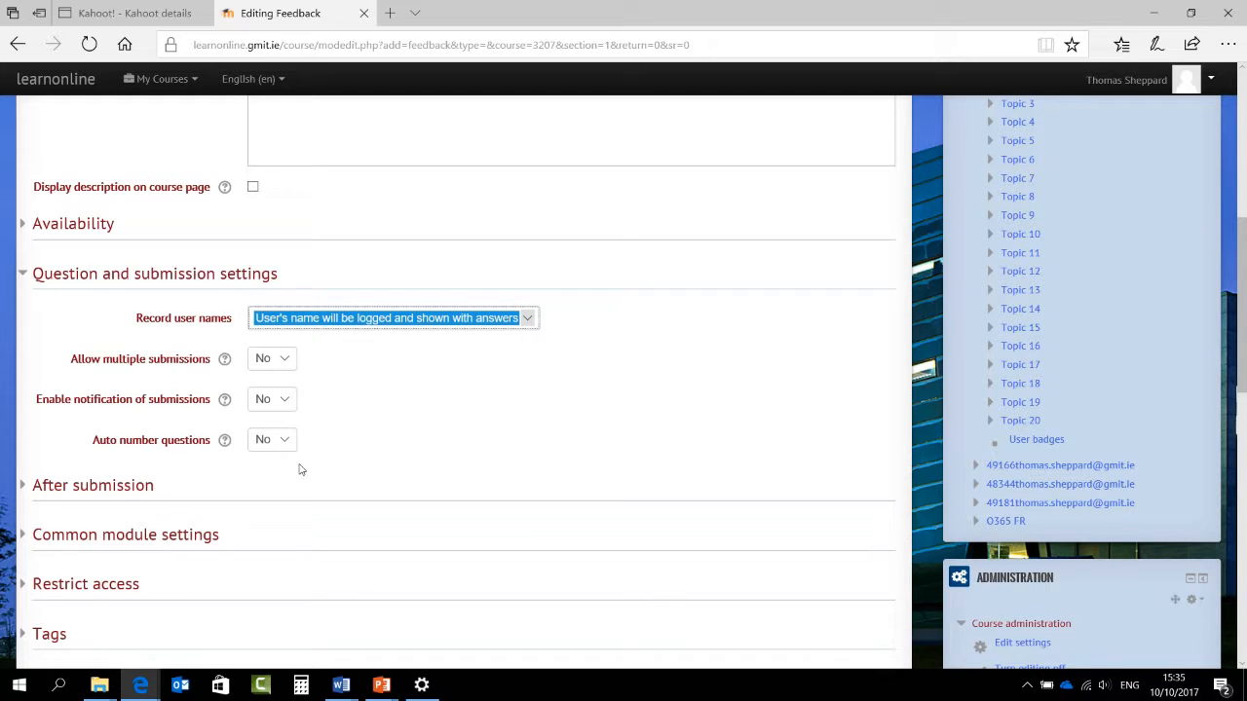
click(115, 486)
scroll(305, 471, down, 3)
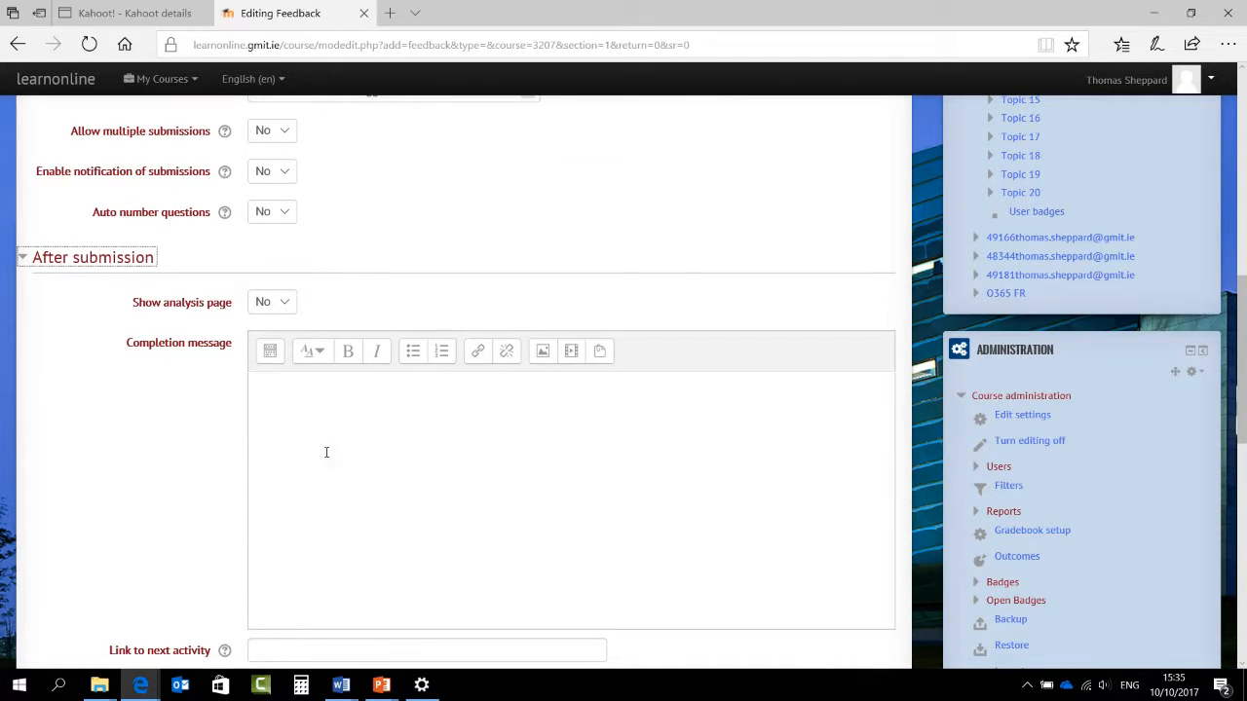
click(266, 390)
click(77, 259)
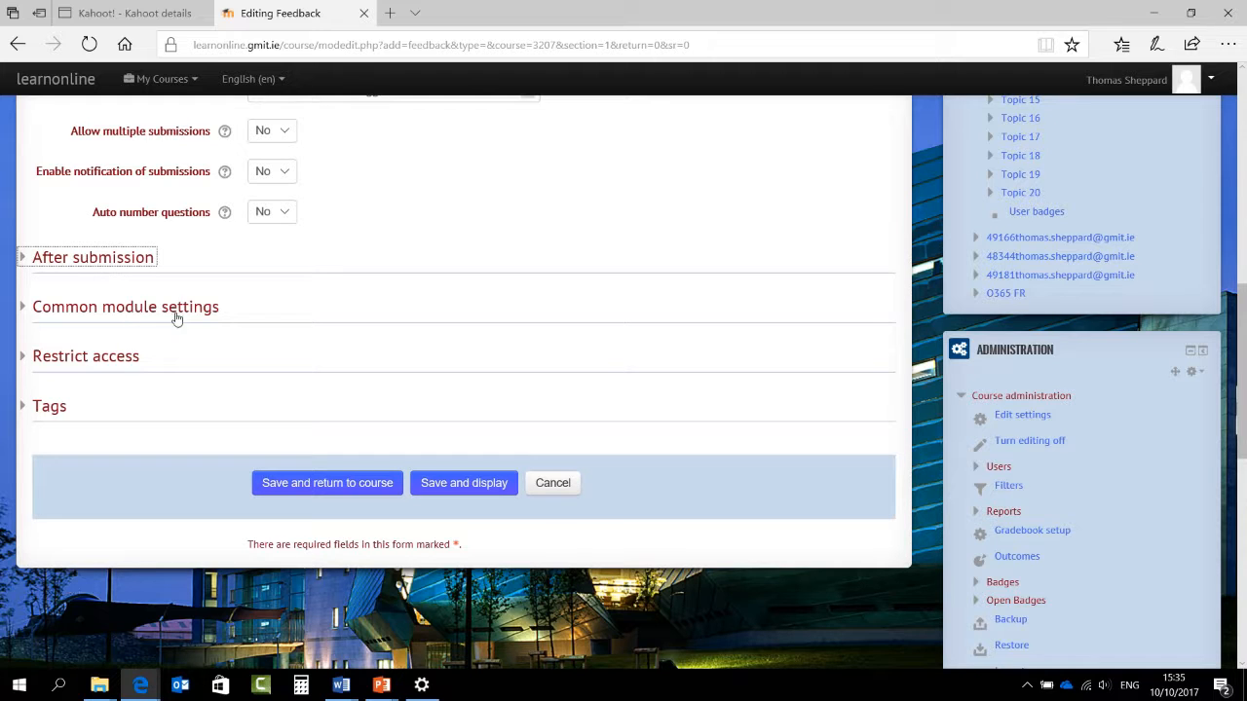
click(121, 360)
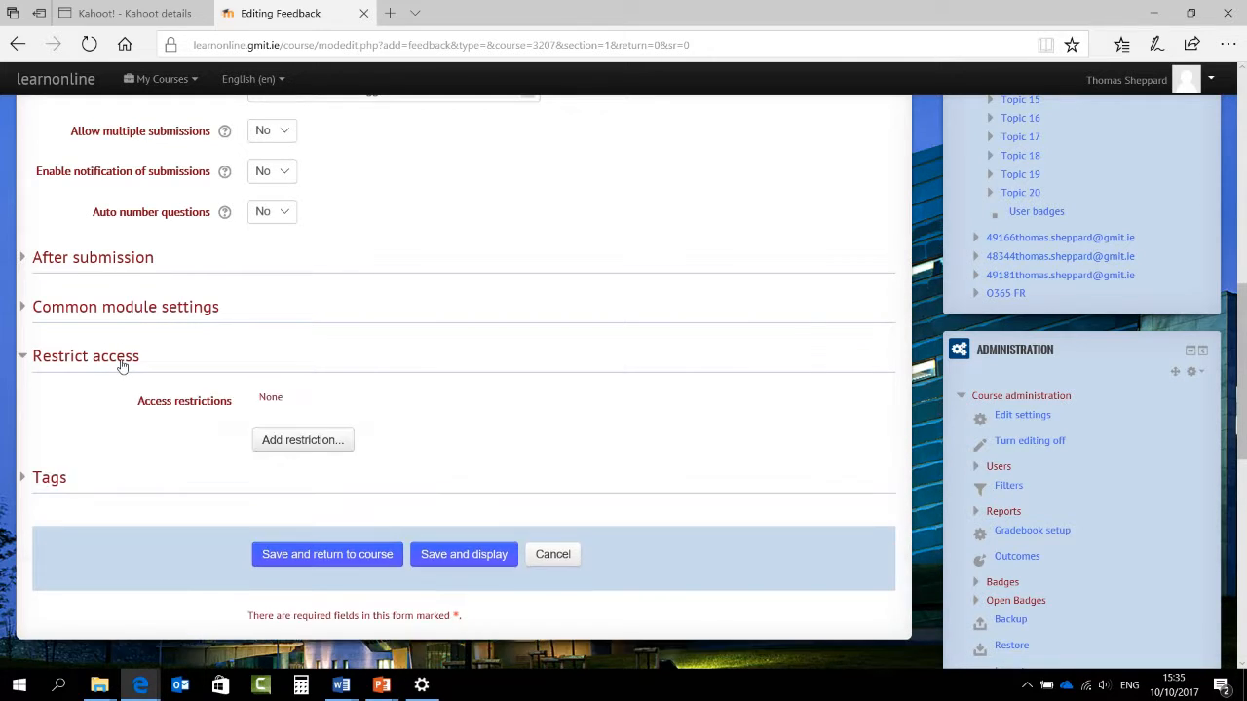
click(121, 361)
click(162, 307)
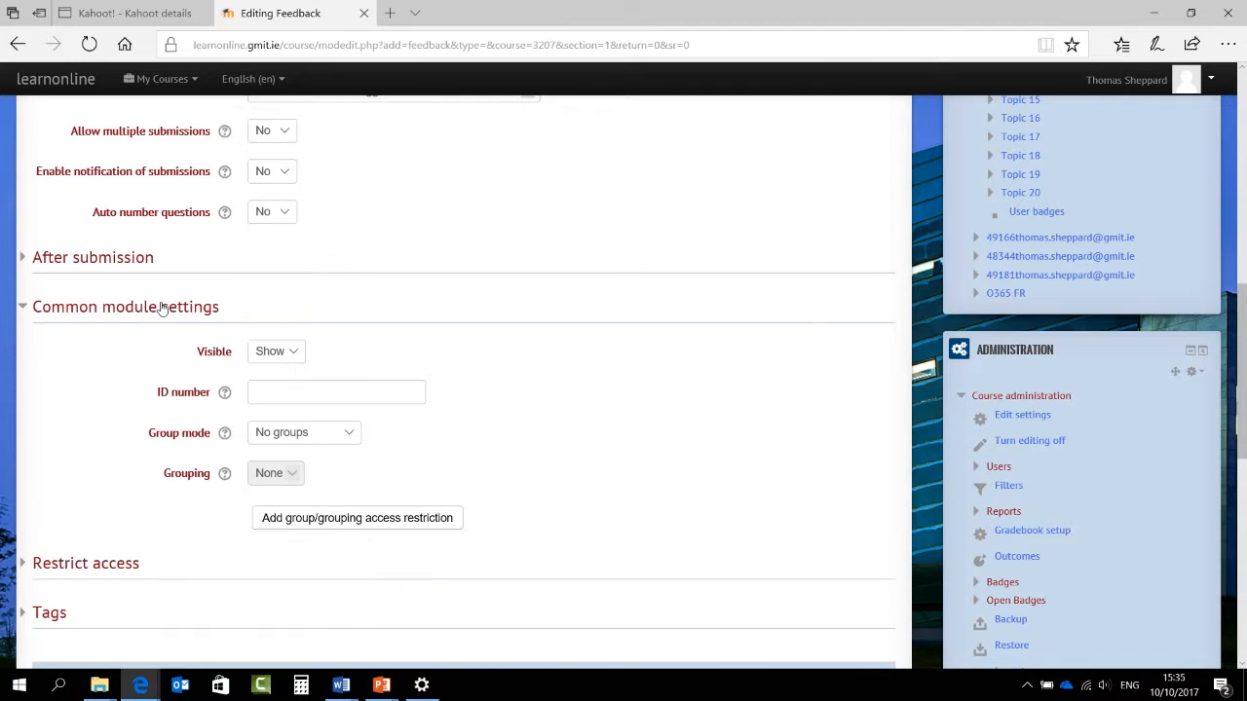
click(164, 308)
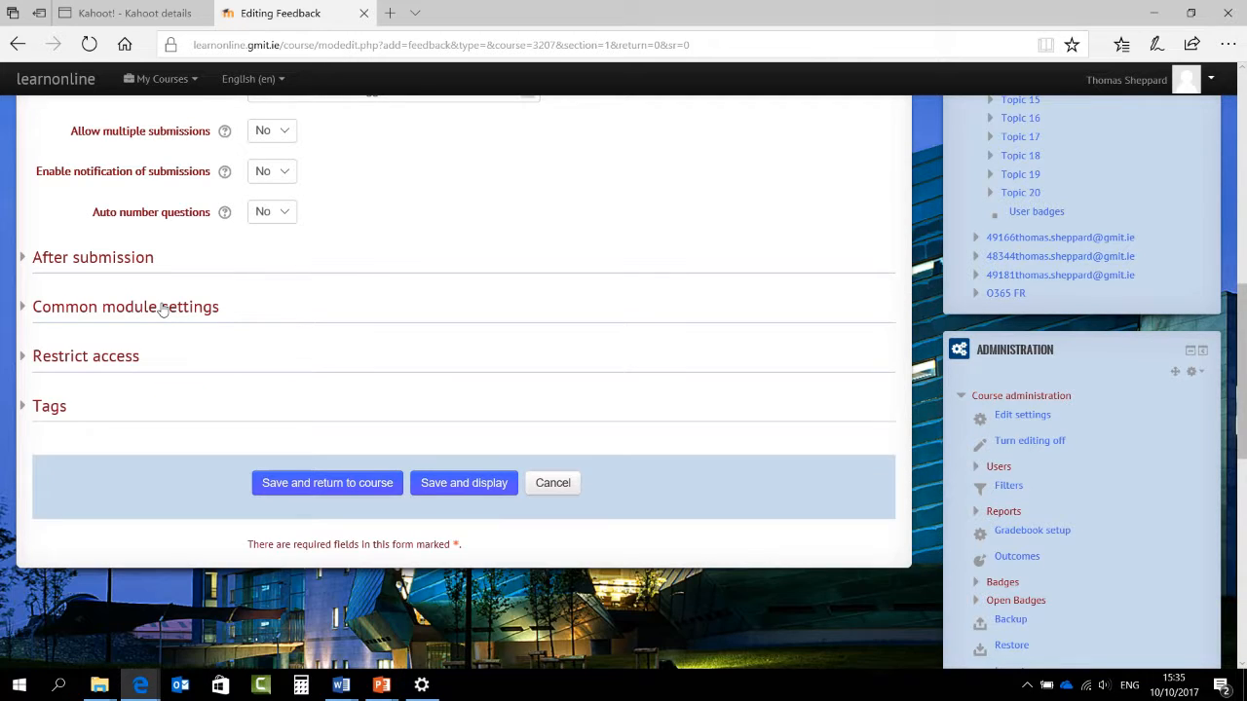
Save and display the feedback activity, and start a Multiple choice question marked as required
click(457, 484)
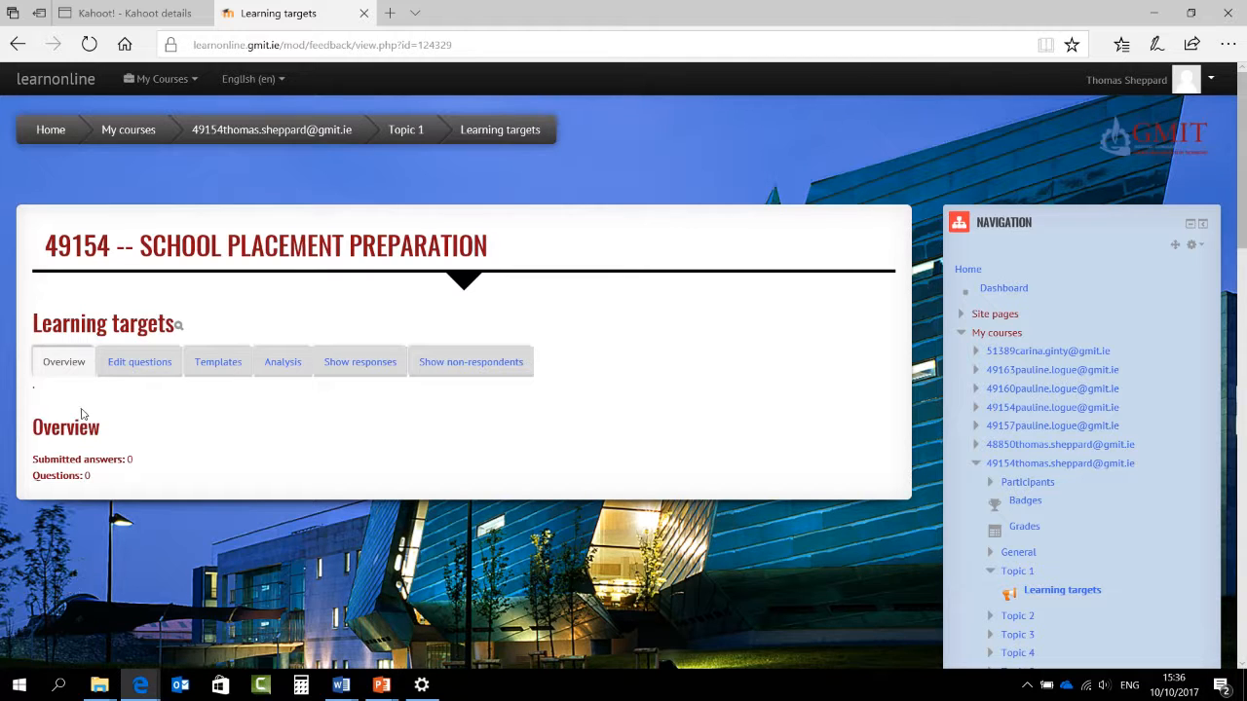
click(135, 366)
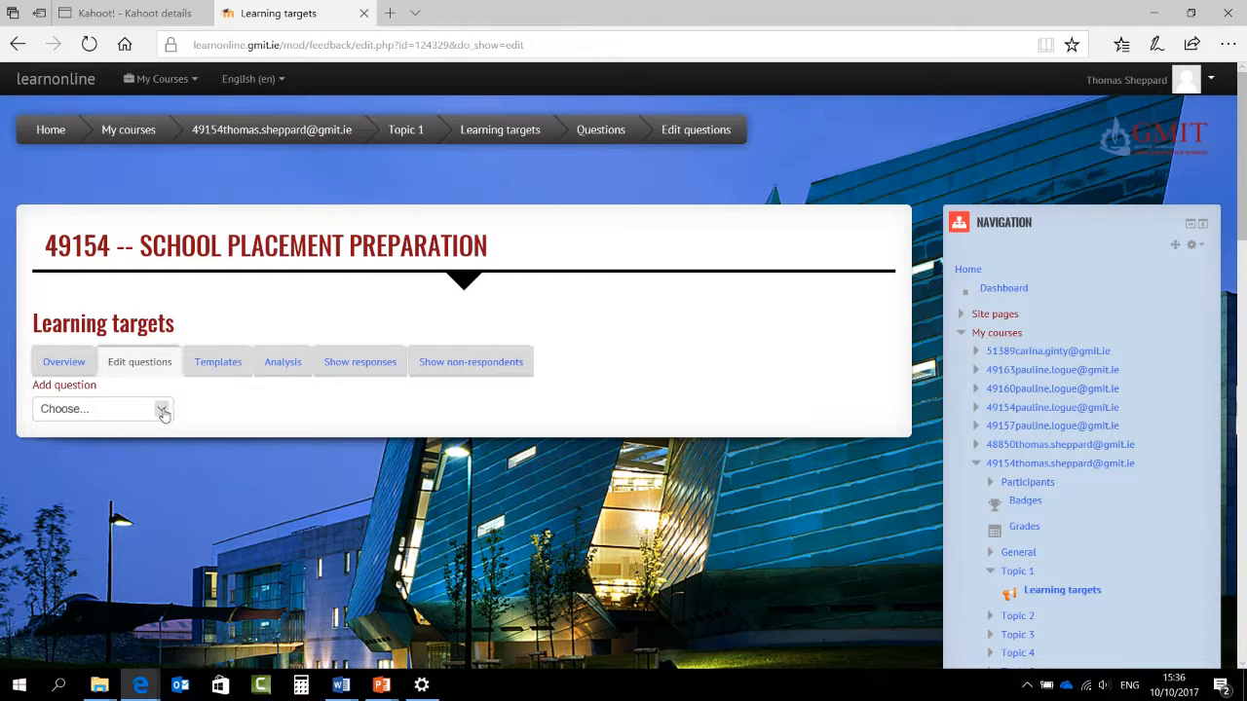
click(166, 413)
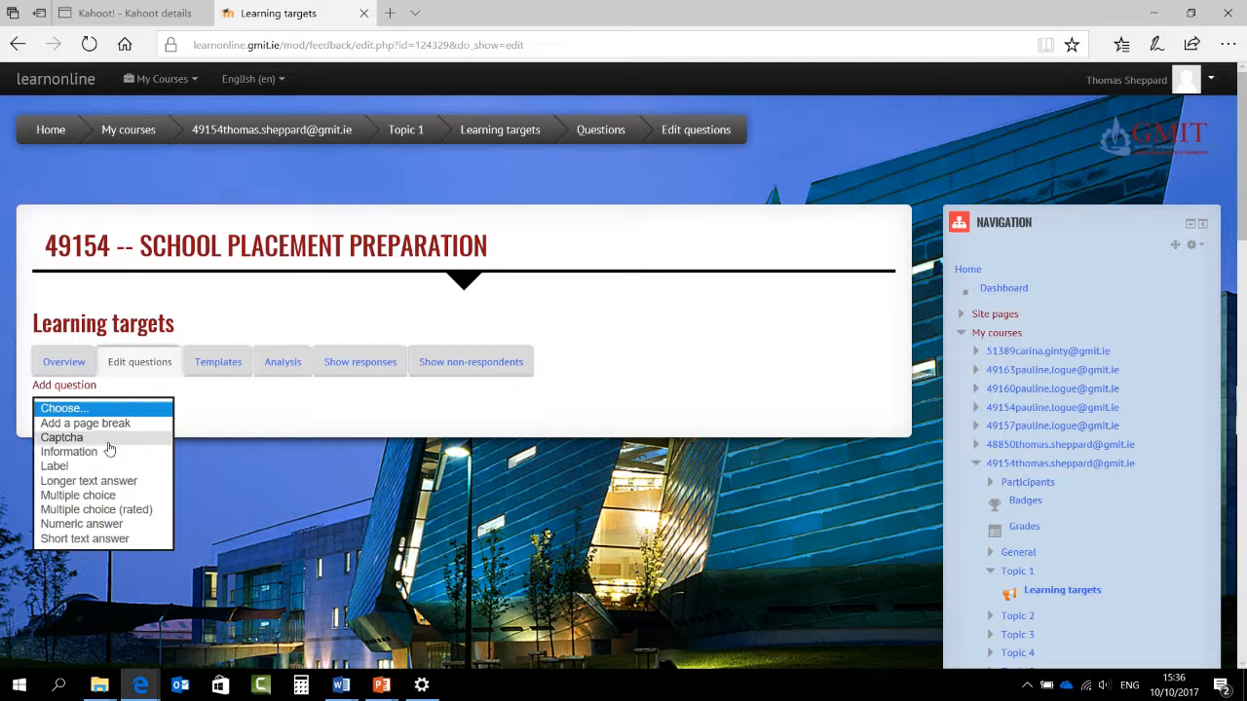
click(98, 496)
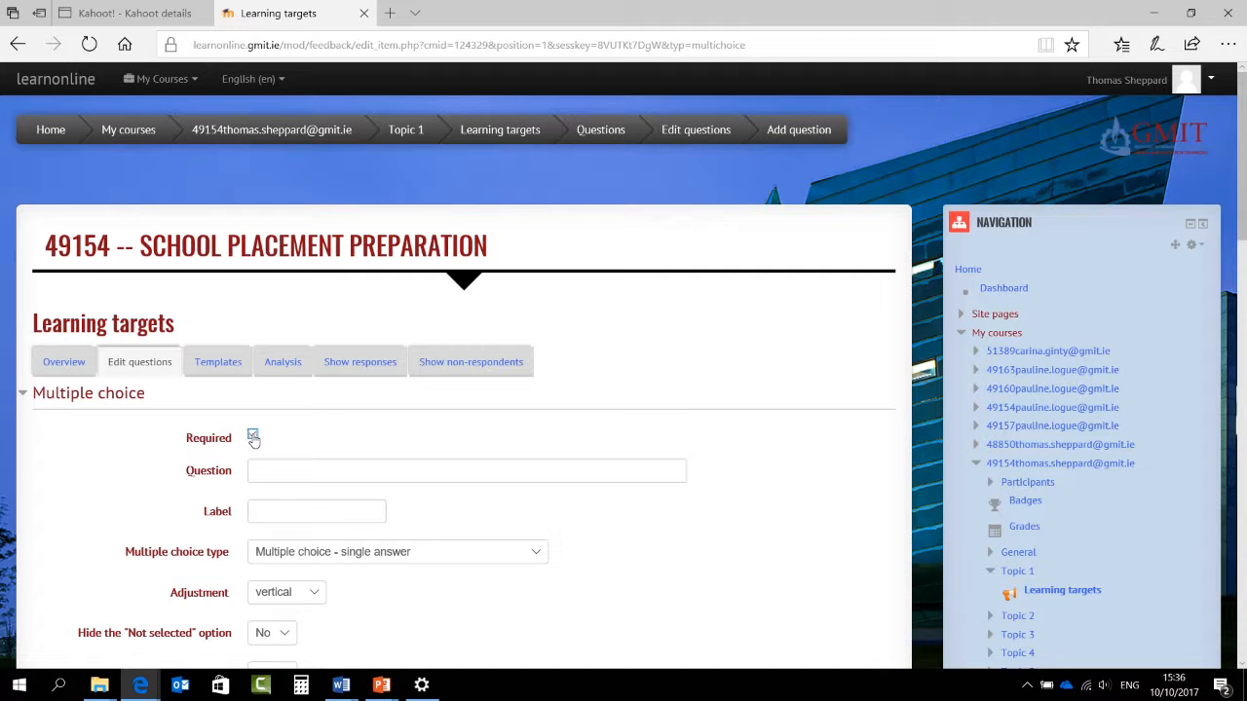
Copy the question "How well do you feel you have achieved Learning Target 1…" from Word's Document2 into the feedback form's Question field
scroll(346, 439, down, 1)
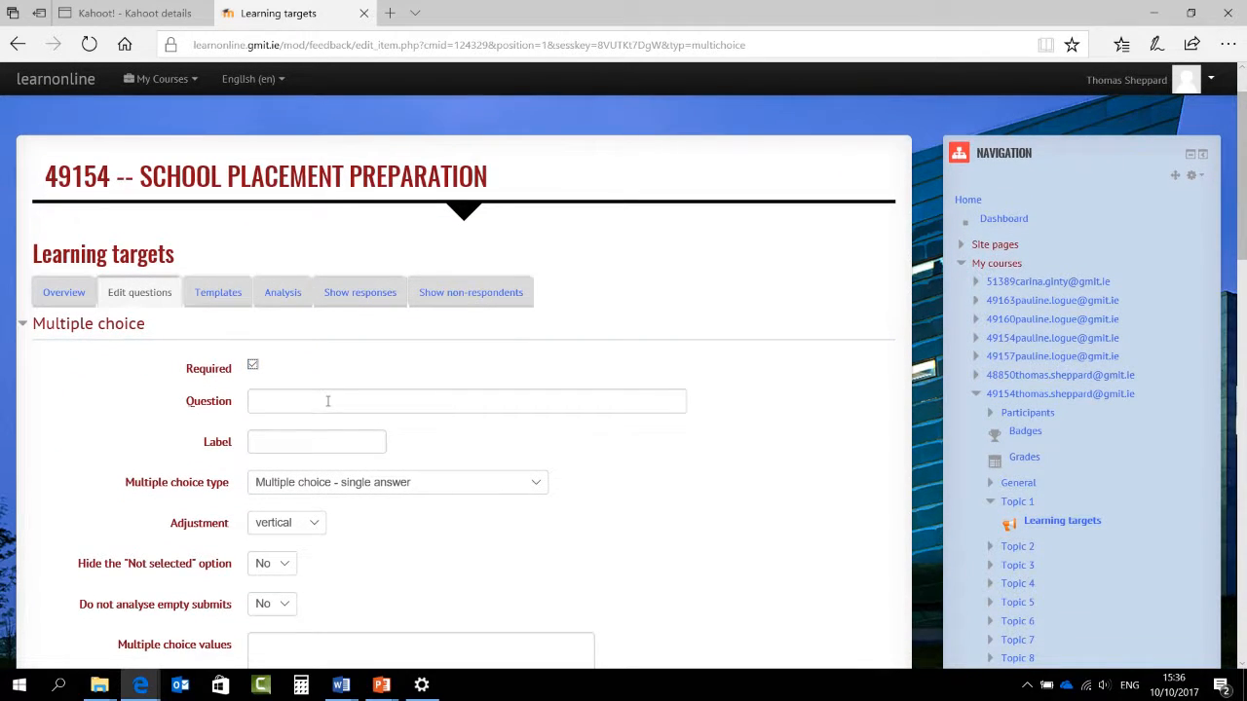
click(311, 399)
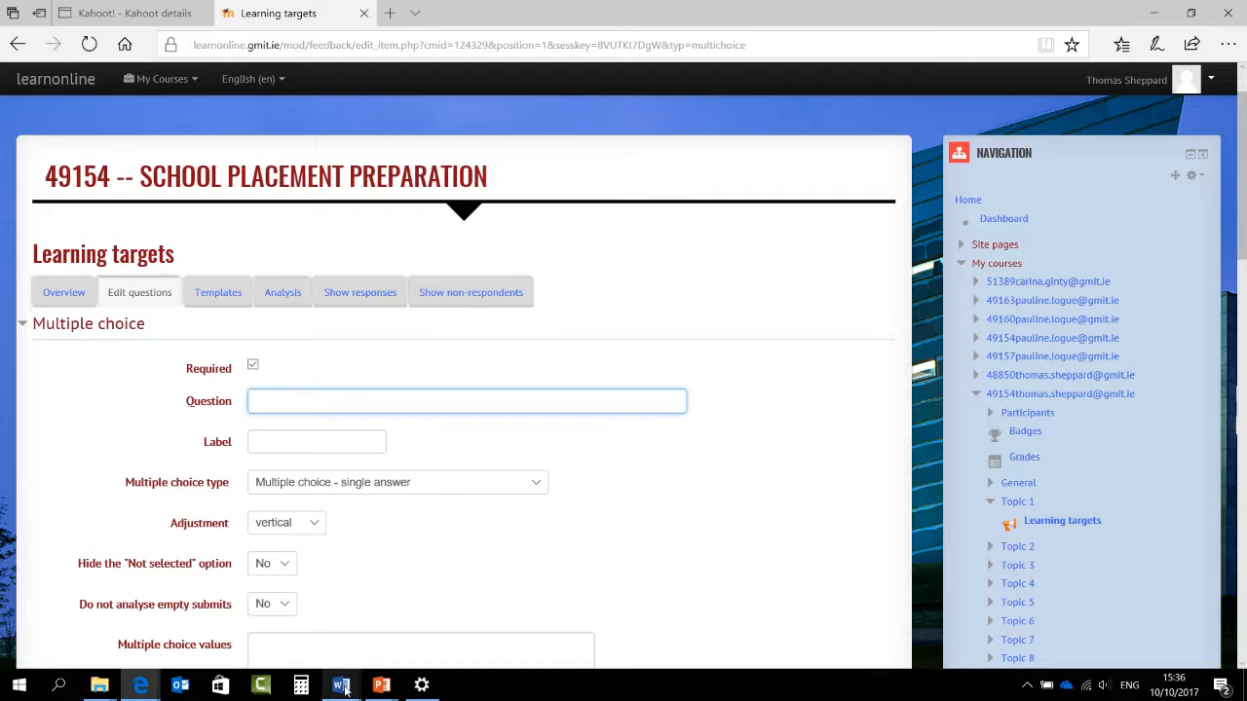
mouse_move(341, 686)
click(885, 624)
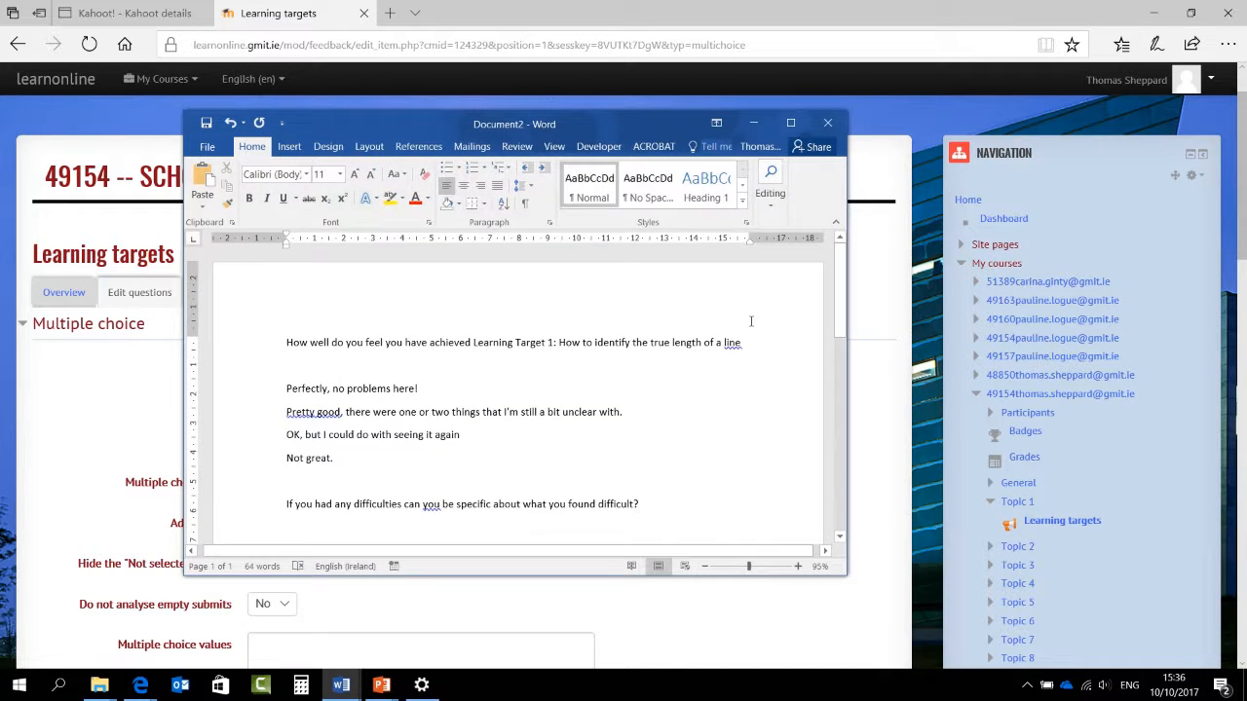
drag(750, 341, 267, 333)
key(ctrl+c)
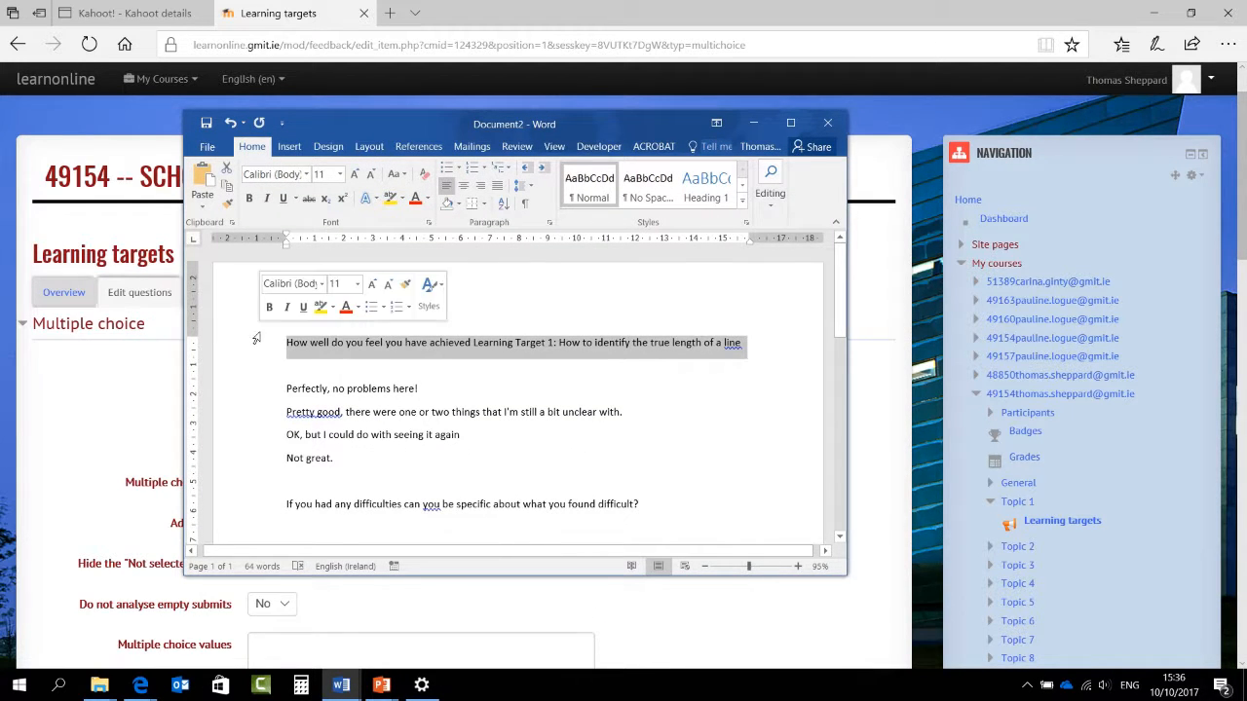
click(753, 123)
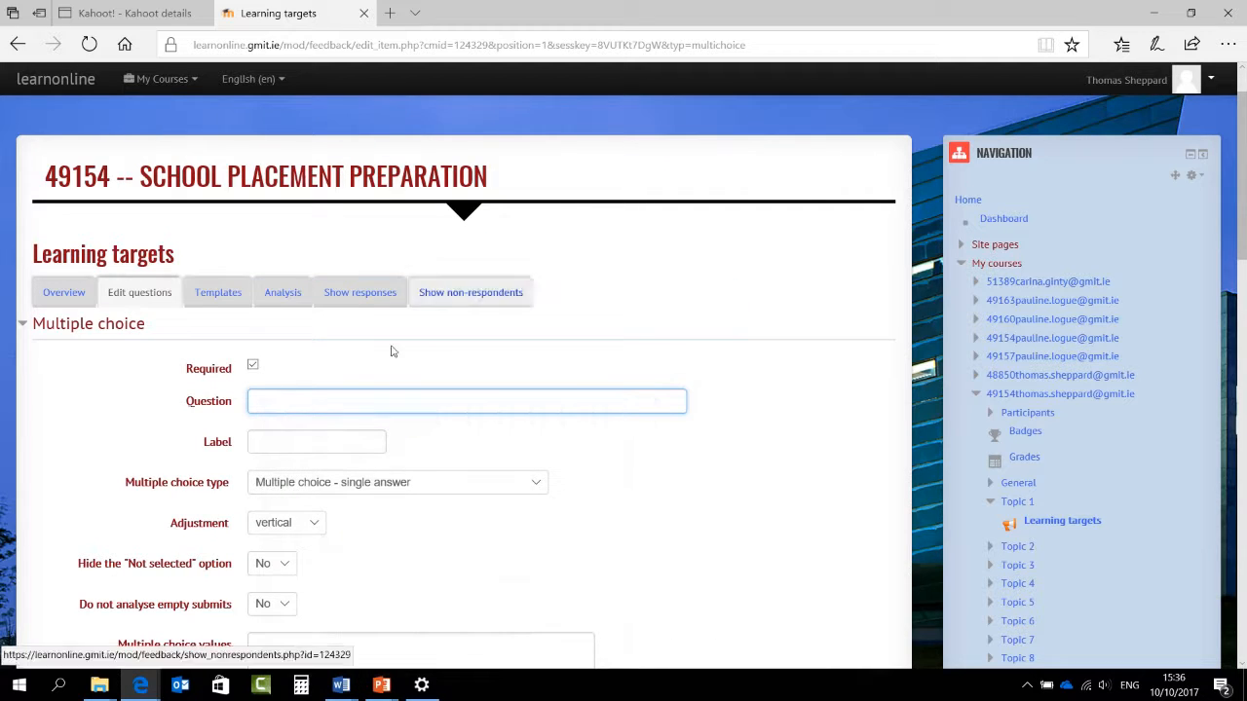
key(ctrl+v)
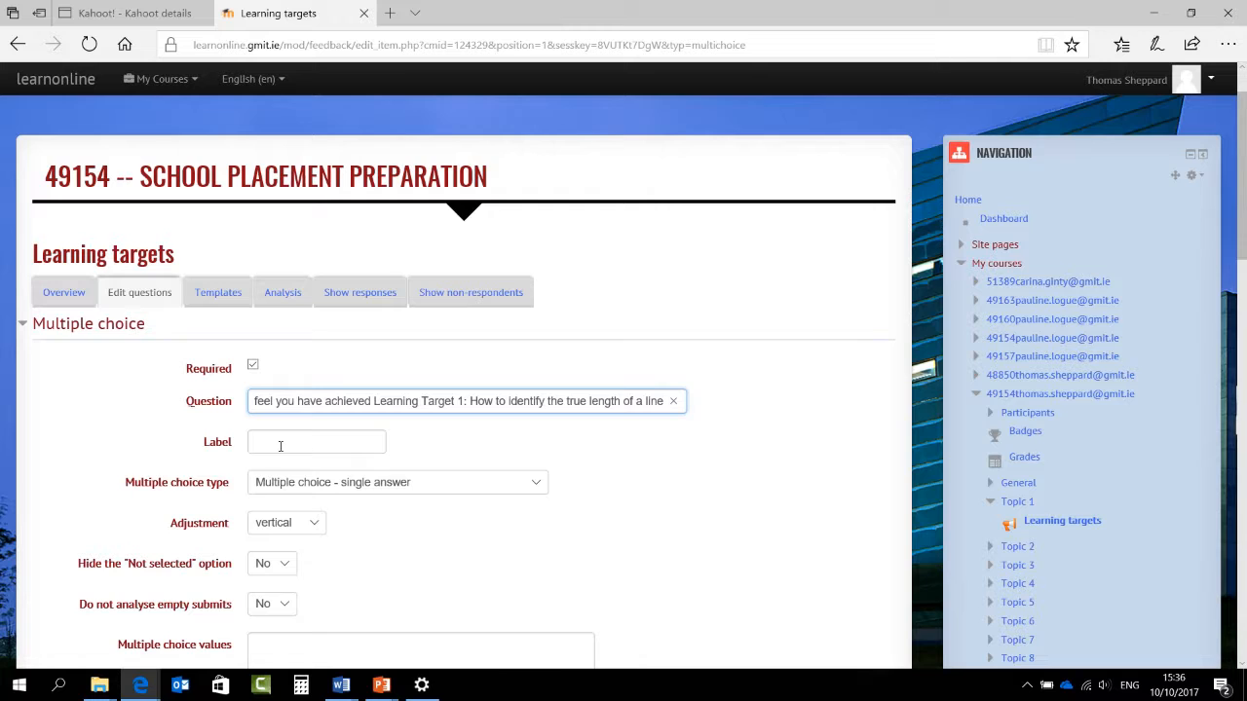
Copy the four answers from "Perfectly, no problems here!" to "Not great." from Word's Document2 into Multiple choice values and save the question
scroll(280, 446, down, 1)
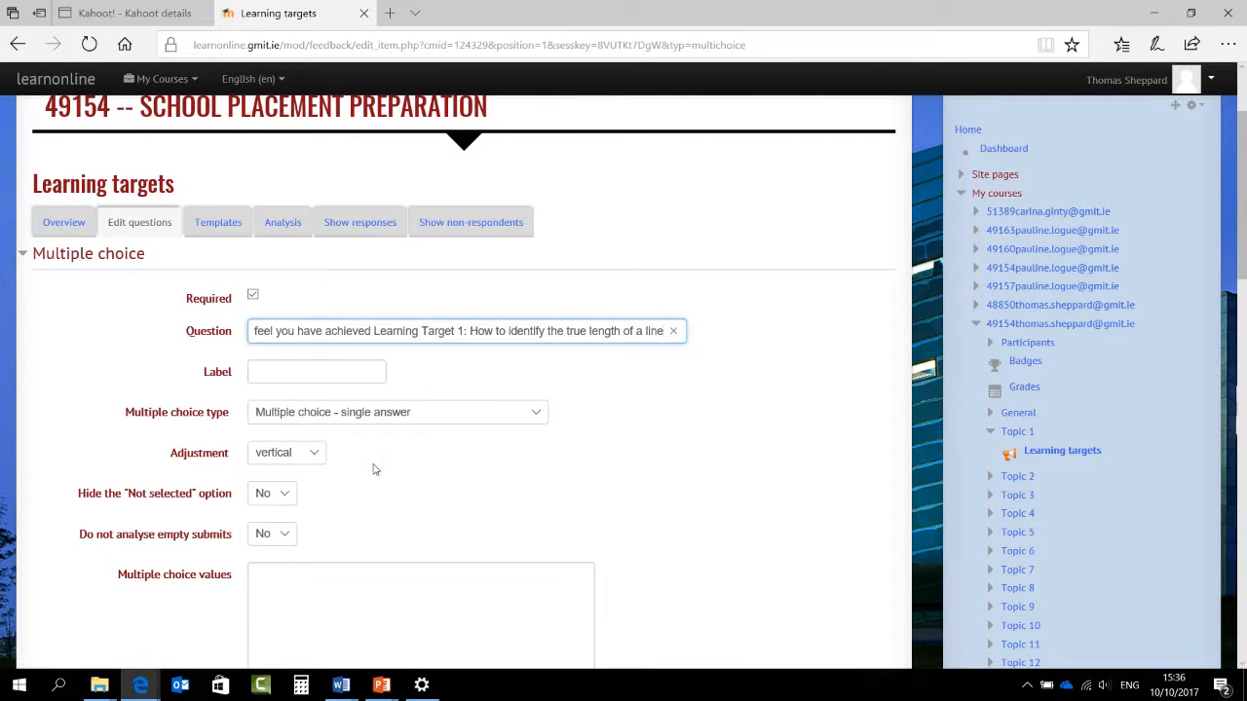
scroll(348, 473, down, 1)
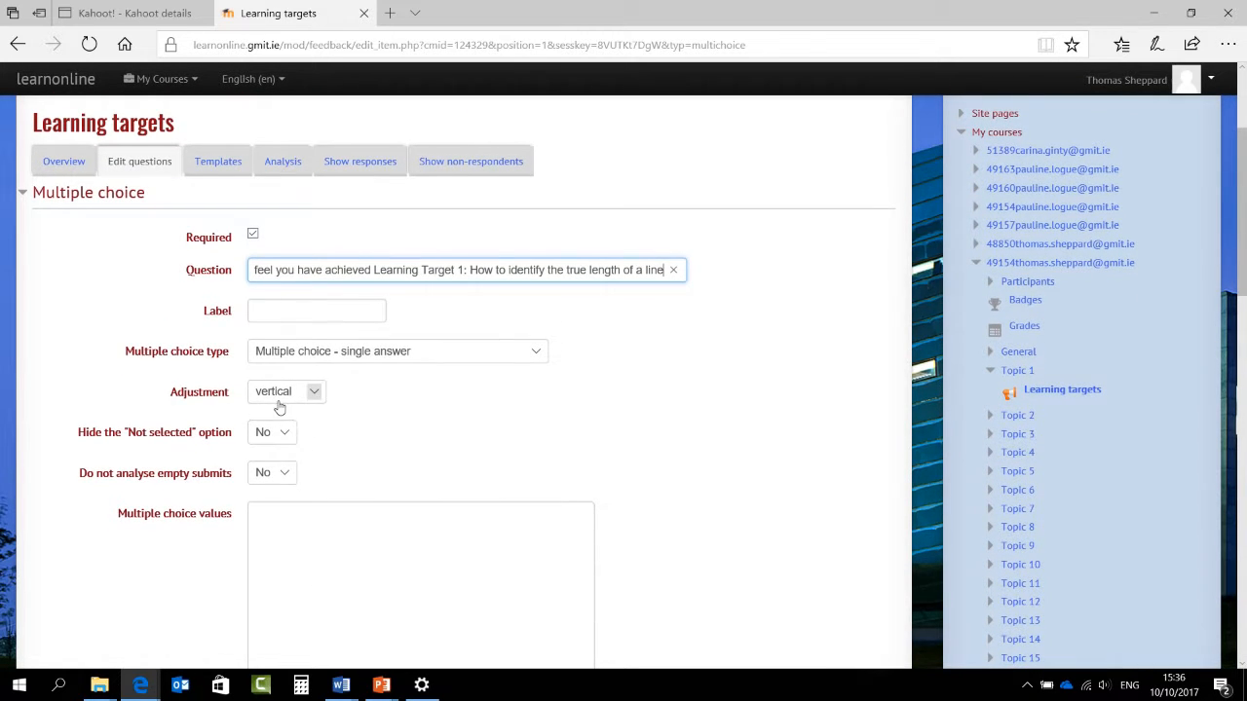
scroll(336, 440, down, 2)
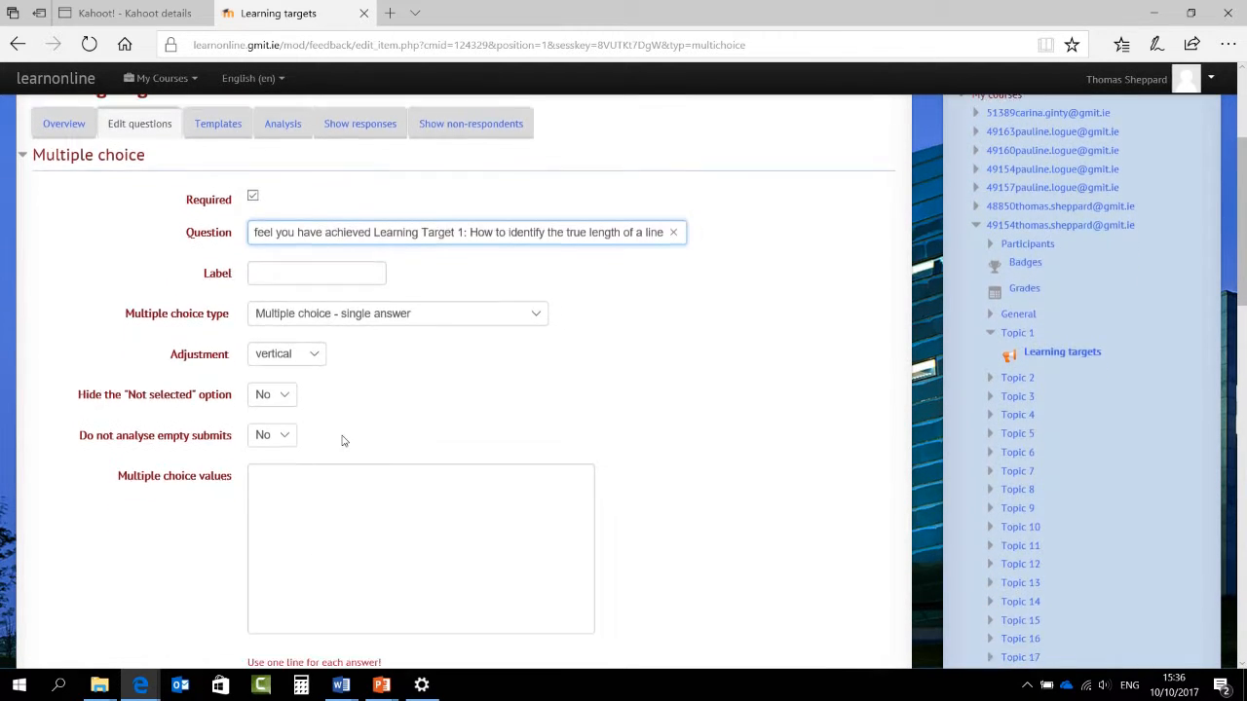
click(265, 426)
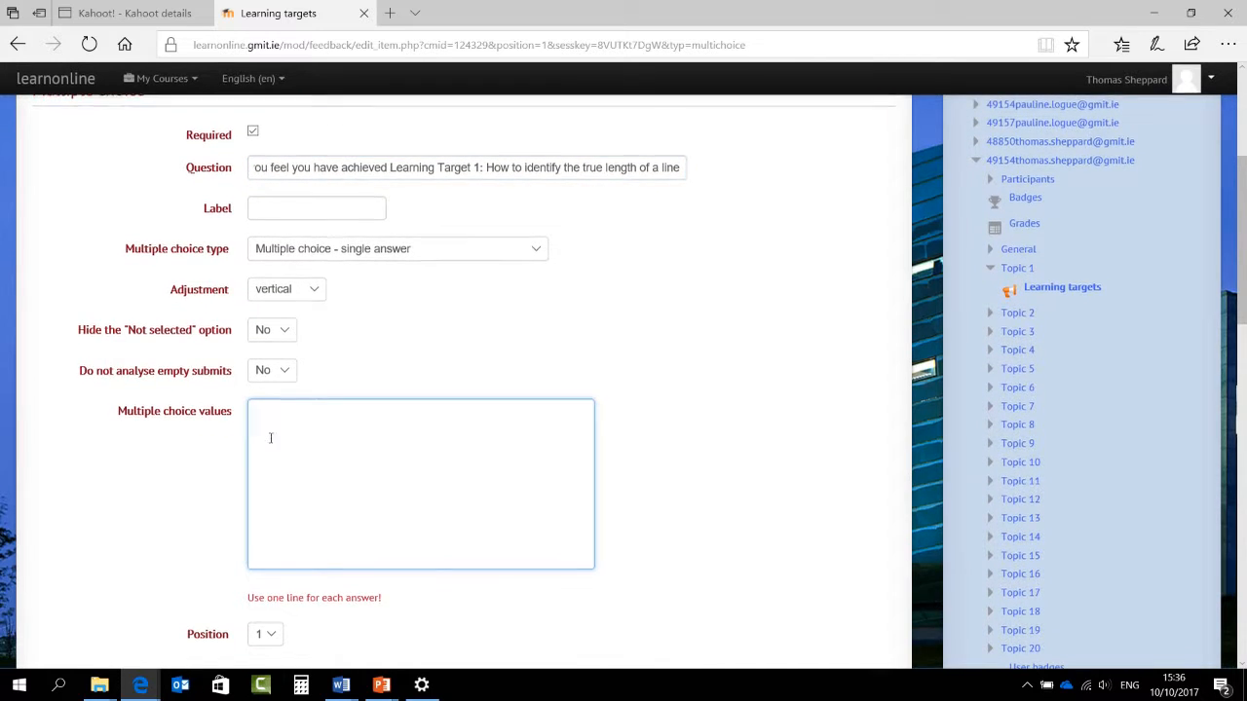
mouse_move(349, 690)
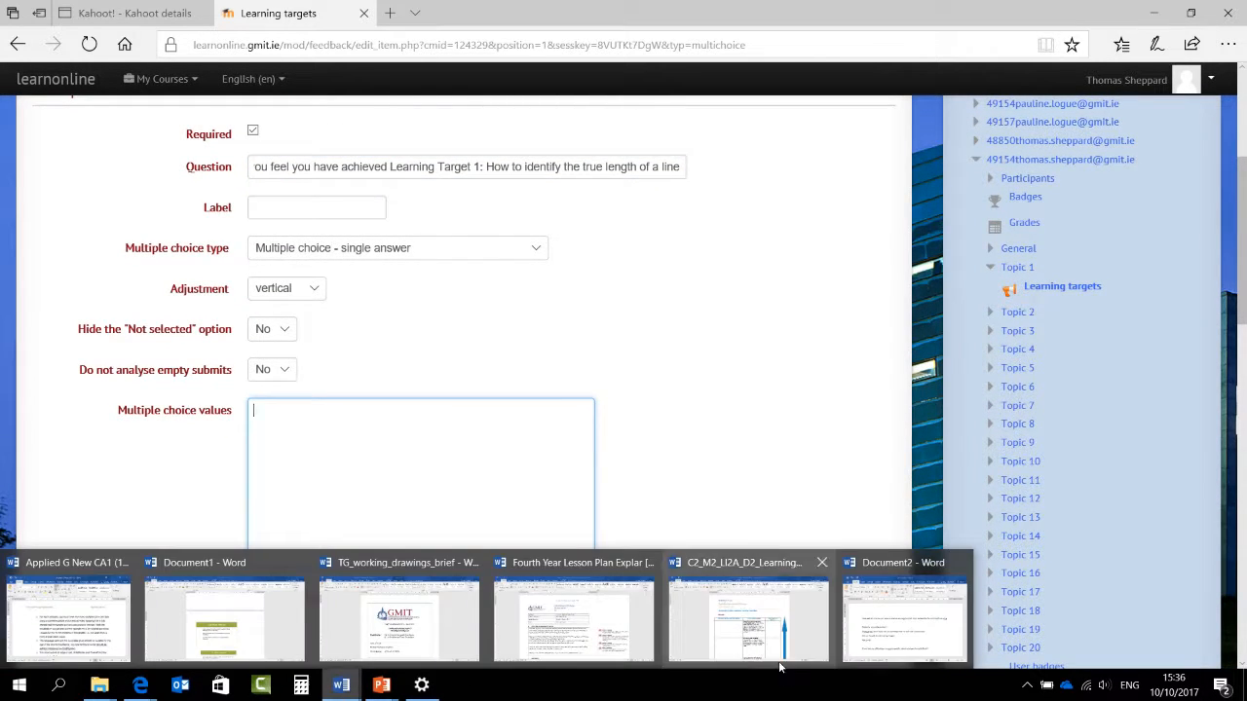
click(883, 645)
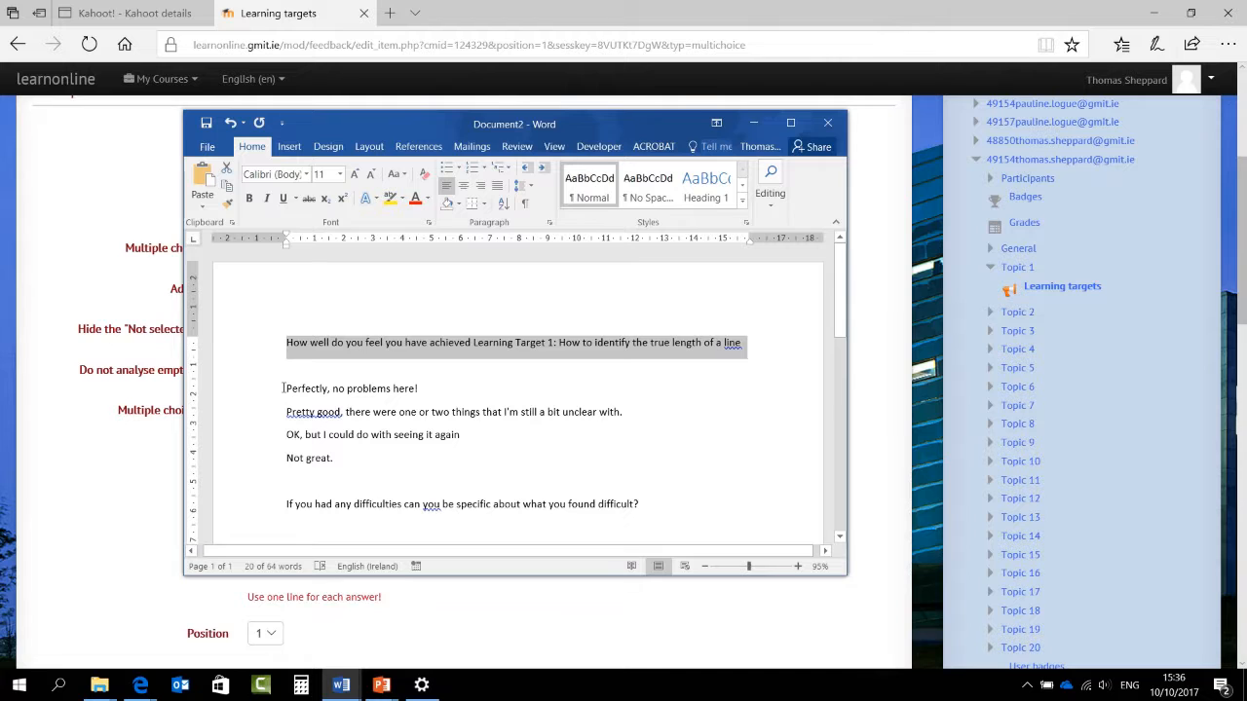
drag(283, 388, 340, 458)
key(ctrl+c)
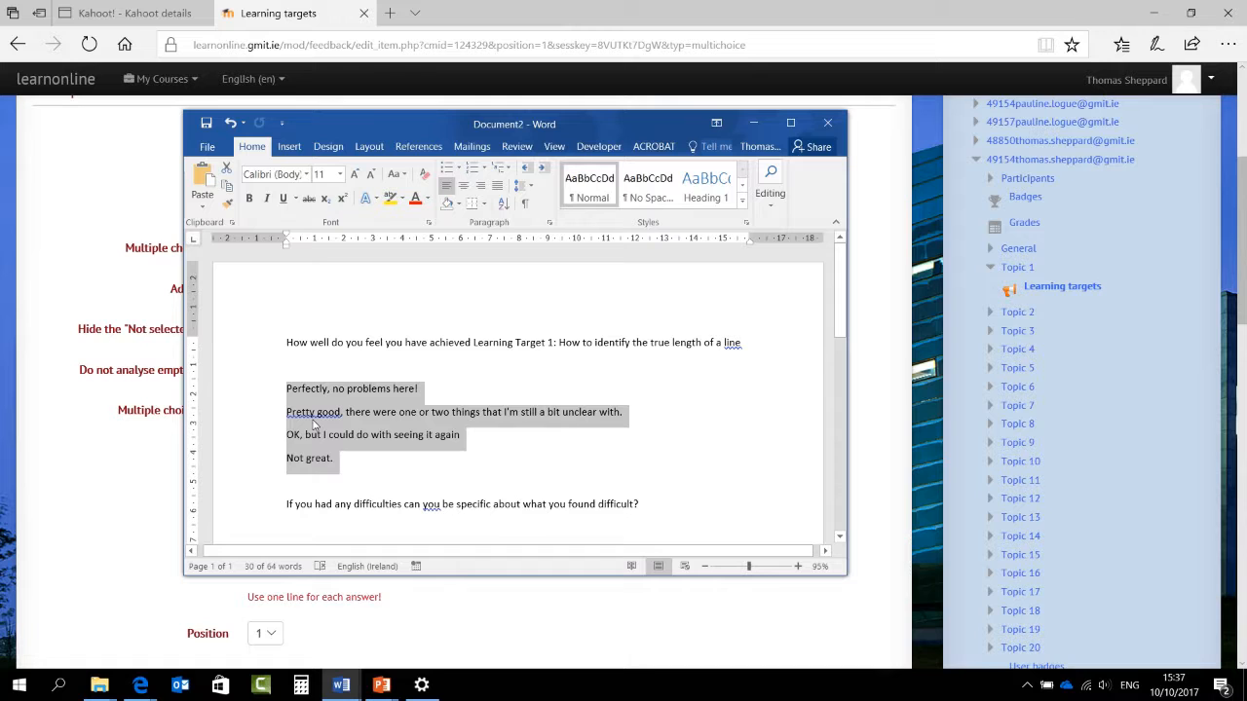
click(753, 123)
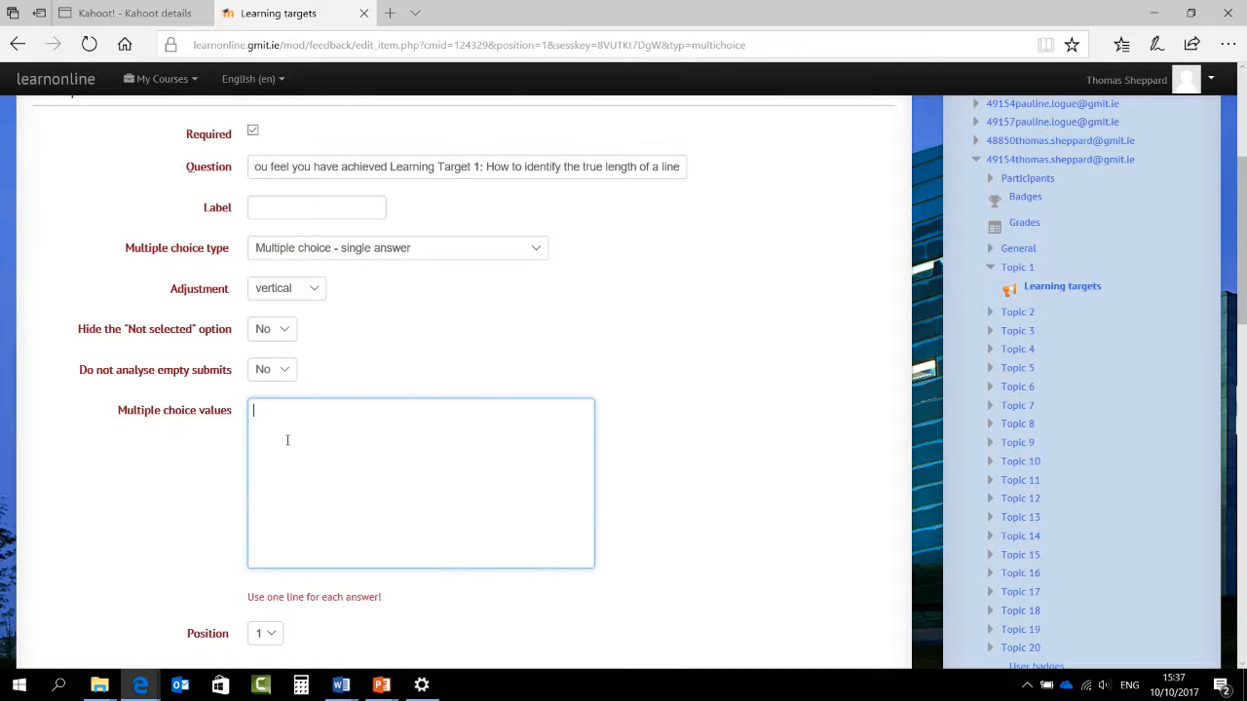
key(ctrl+v)
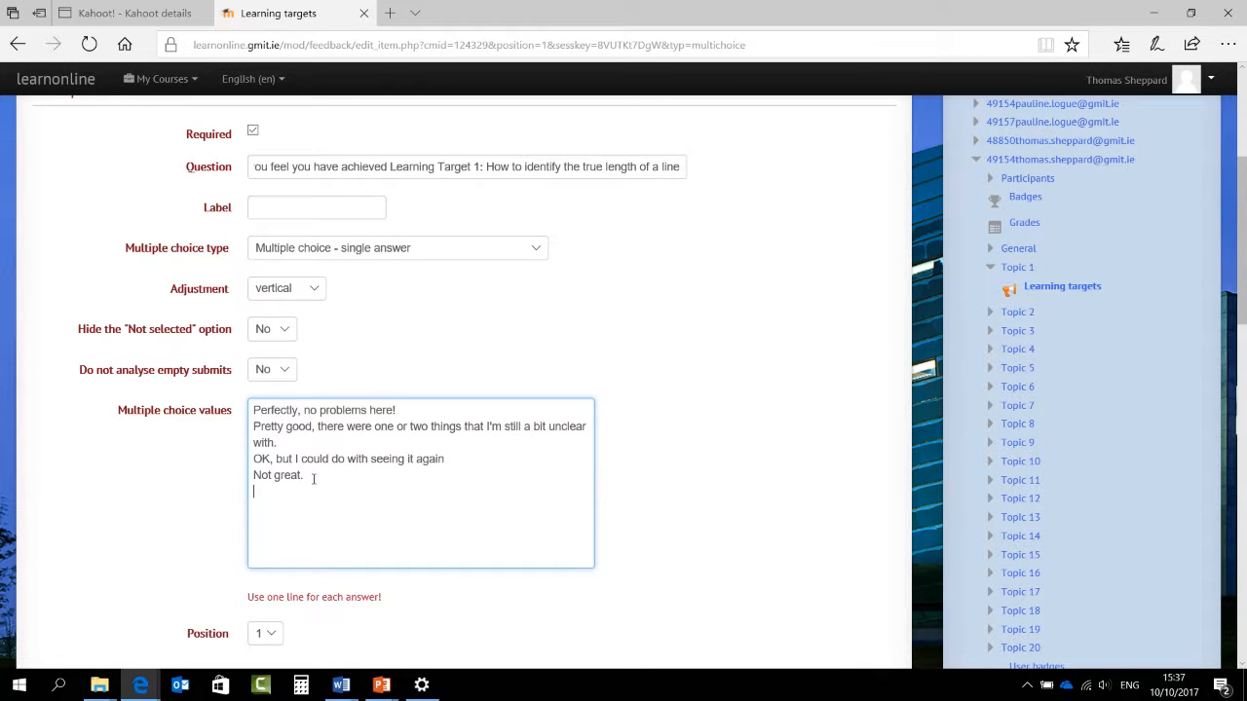
scroll(296, 554, down, 1)
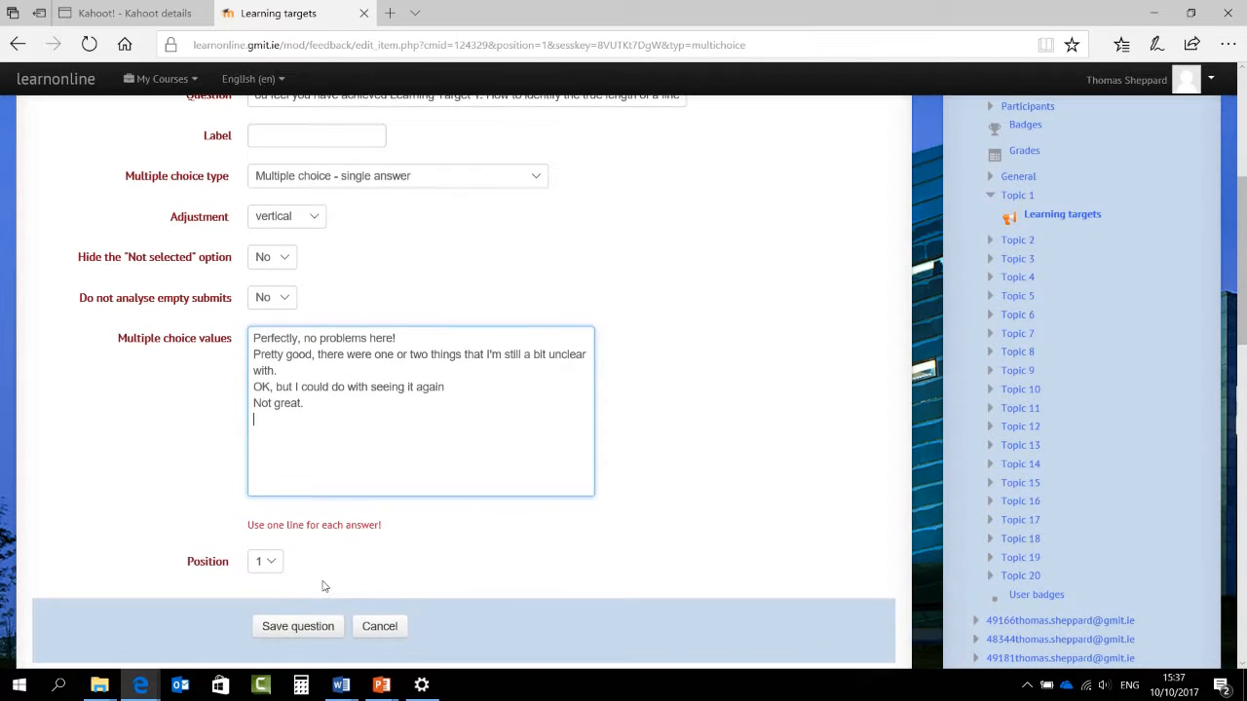
click(306, 631)
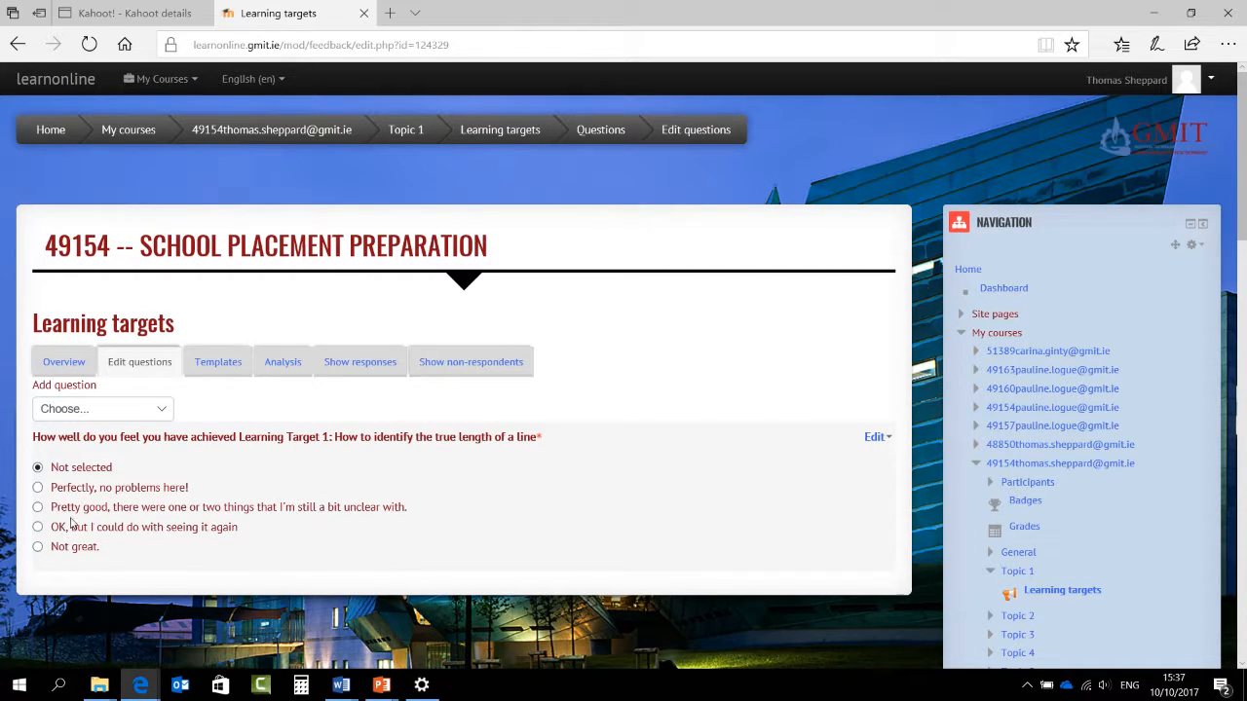
Add a Longer text answer question to the feedback and mark it as required
click(159, 410)
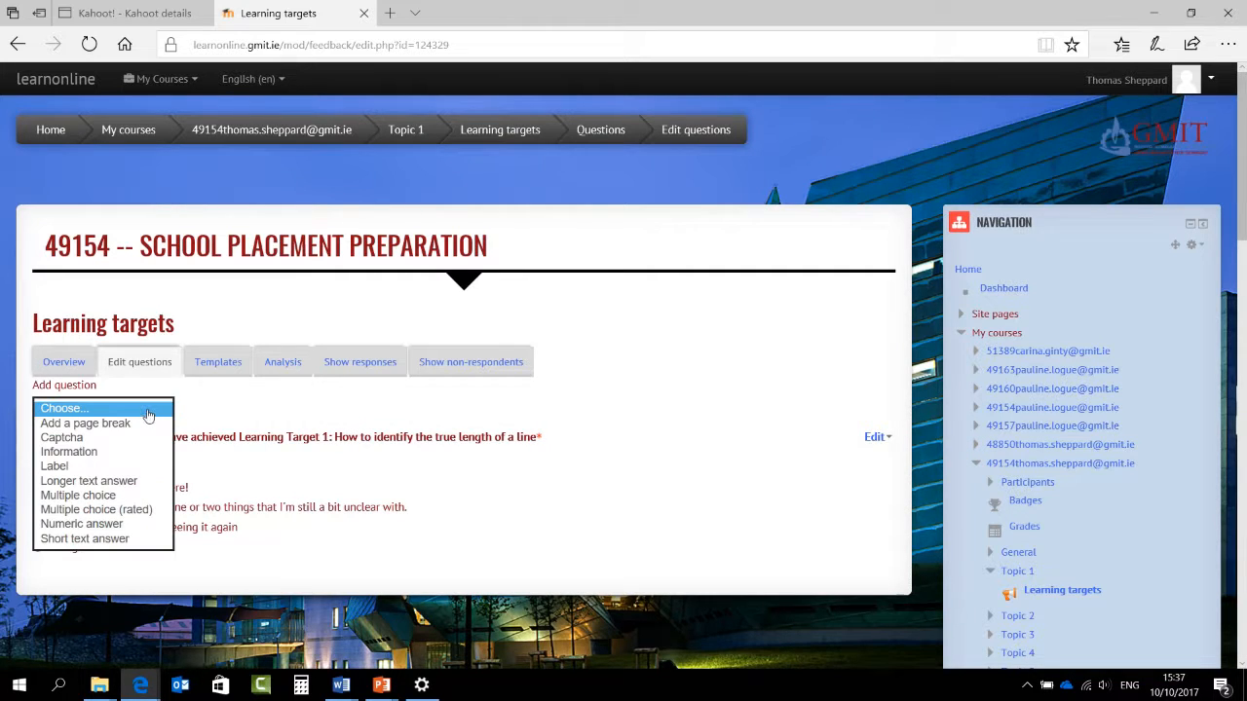
click(121, 481)
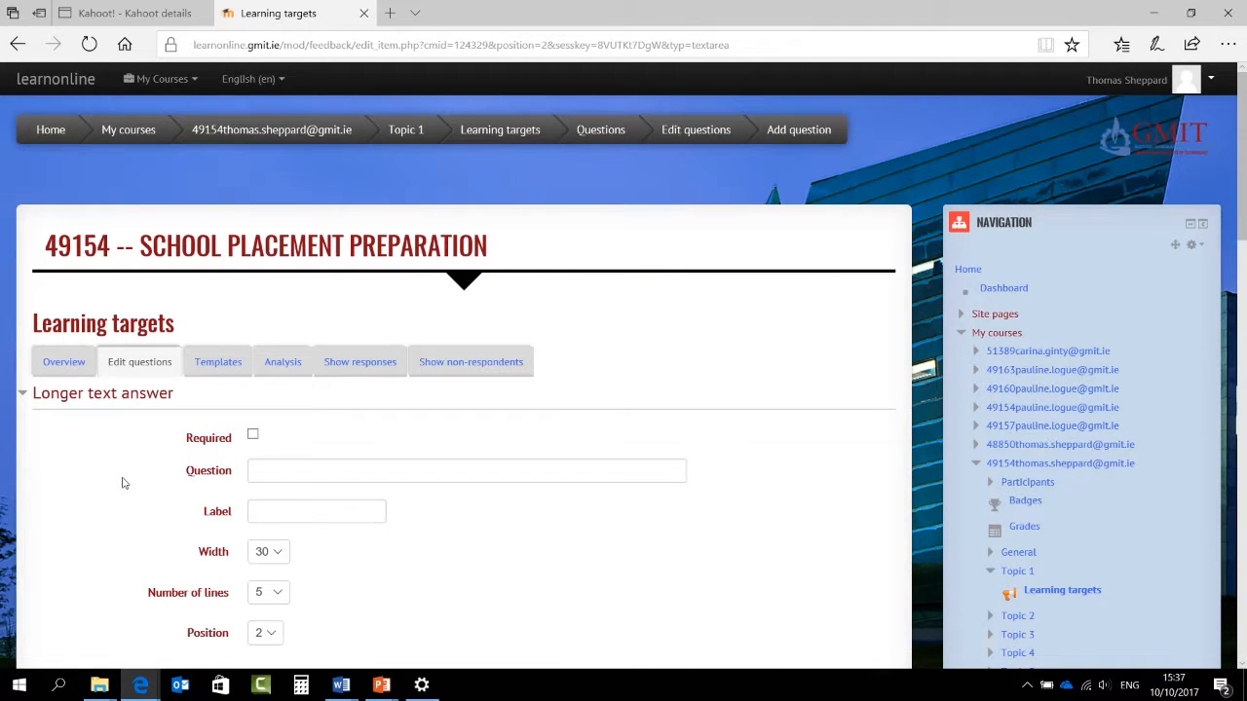
click(253, 437)
Copy "If you had any difficulties can you be specific about what you found difficult?" from Word's Document2 into the Question field and save the question
mouse_move(341, 682)
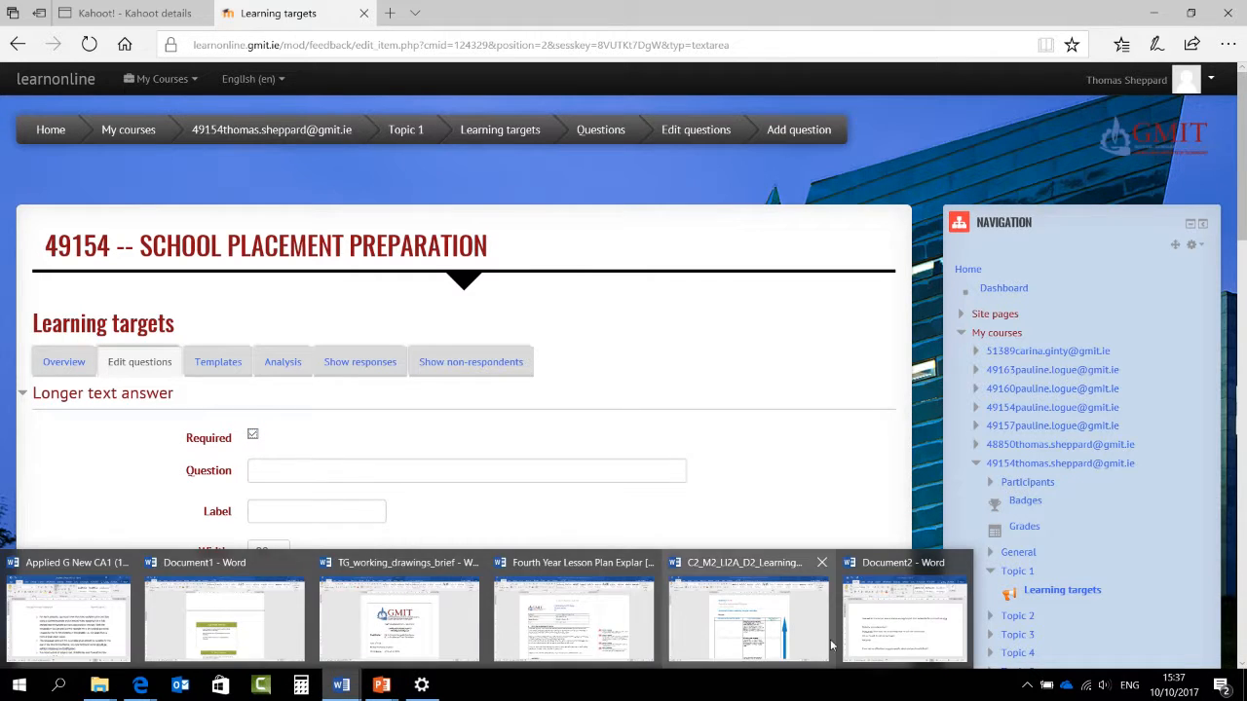
click(870, 639)
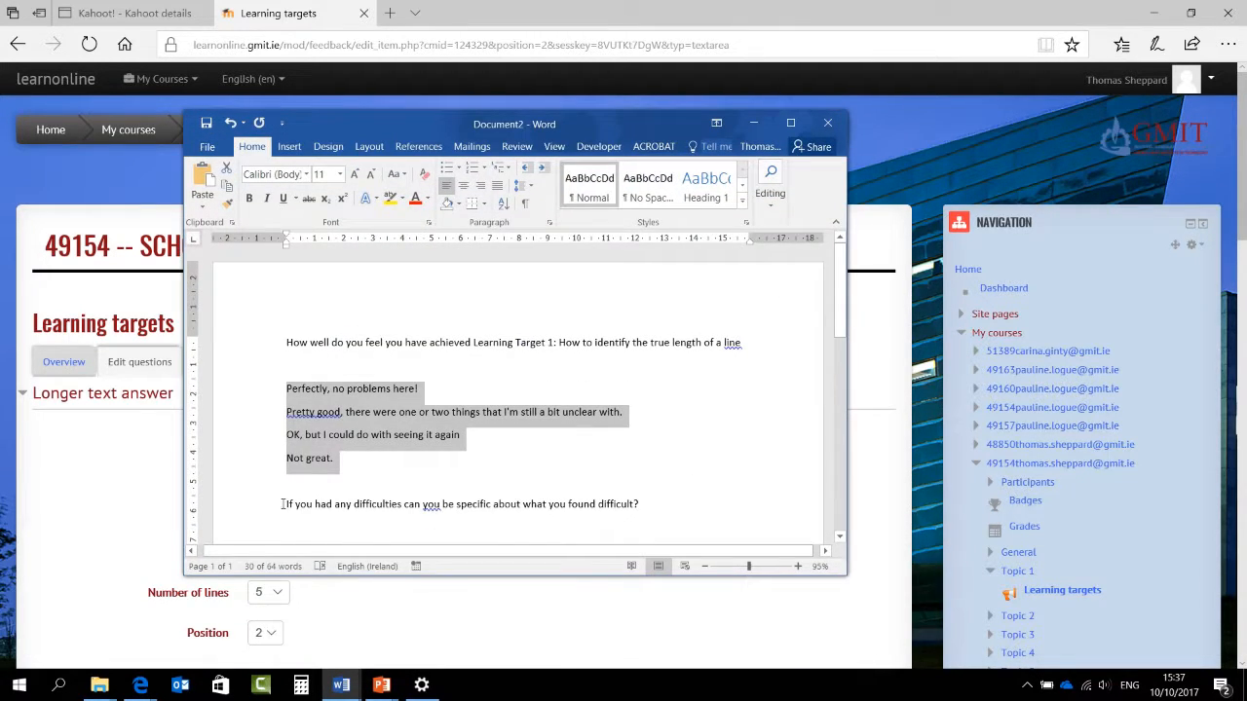
drag(289, 503, 643, 514)
key(ctrl+c)
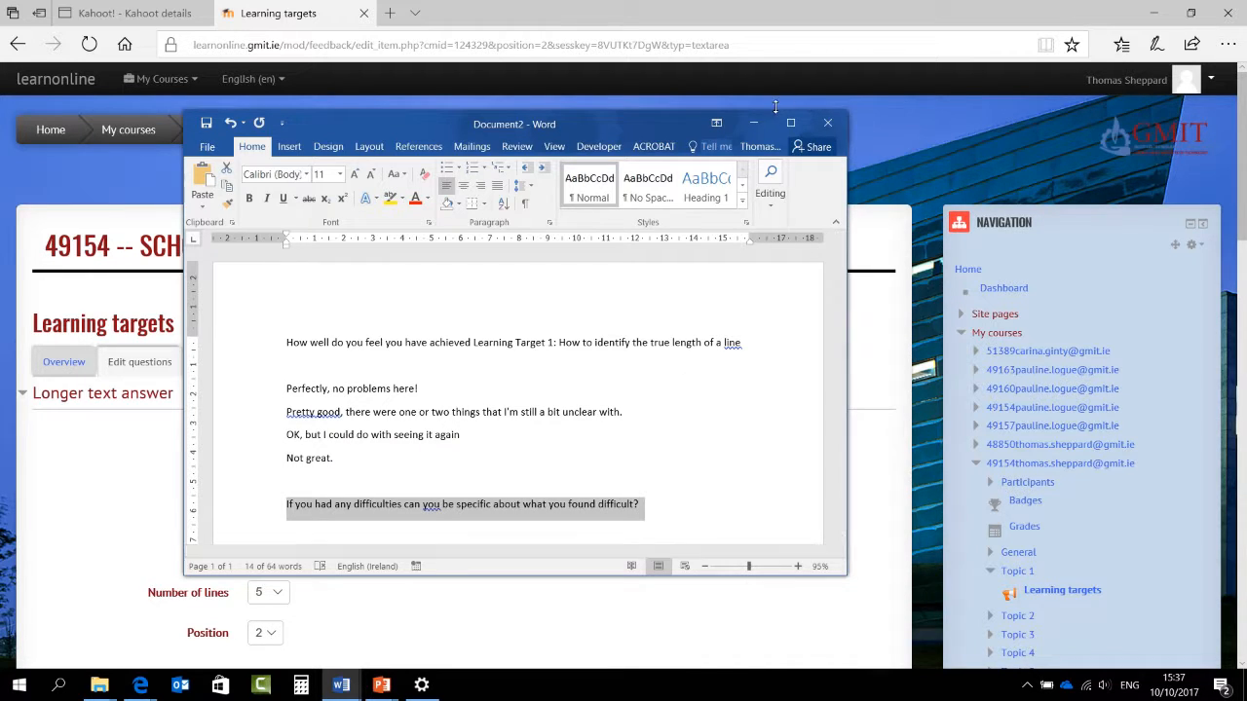
click(753, 123)
click(285, 470)
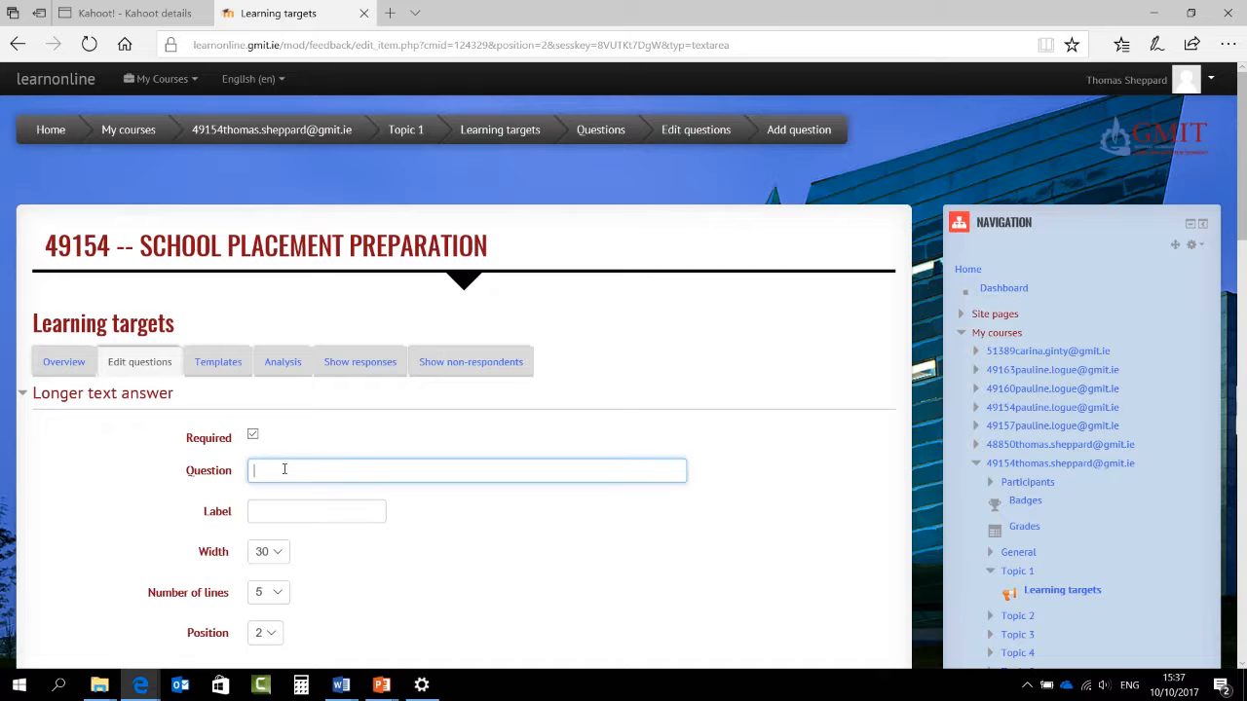
key(ctrl+v)
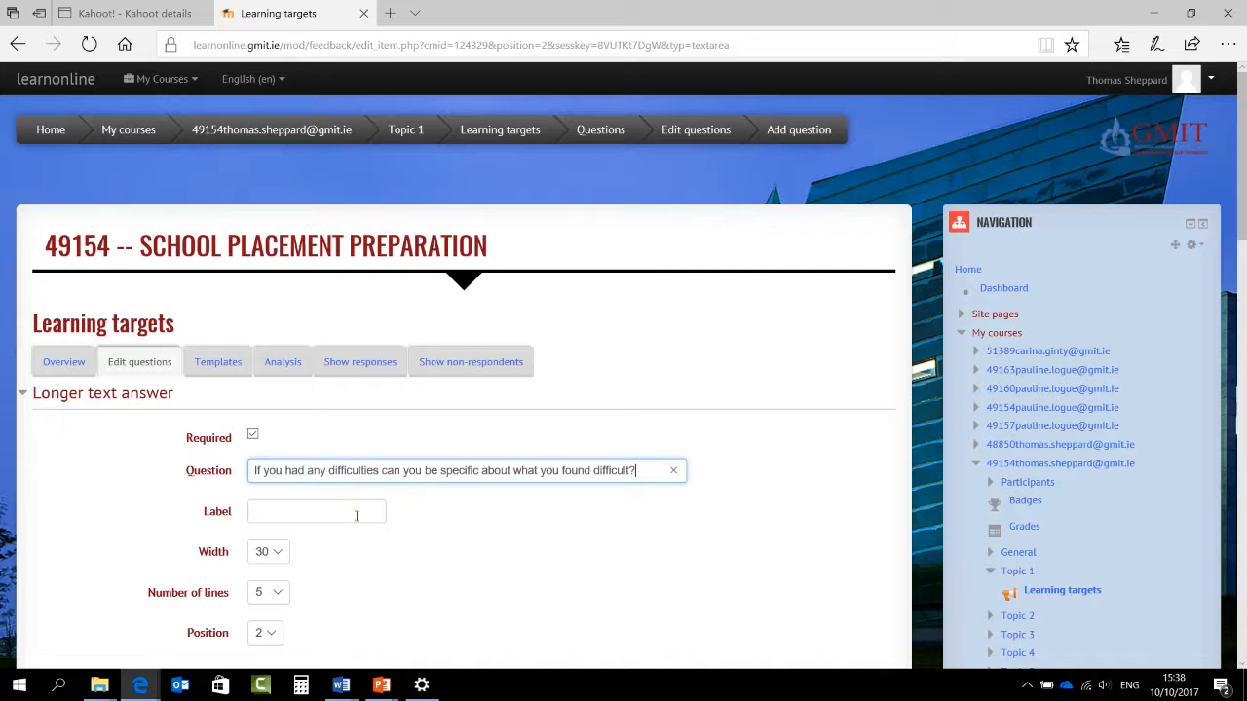
scroll(384, 547, down, 2)
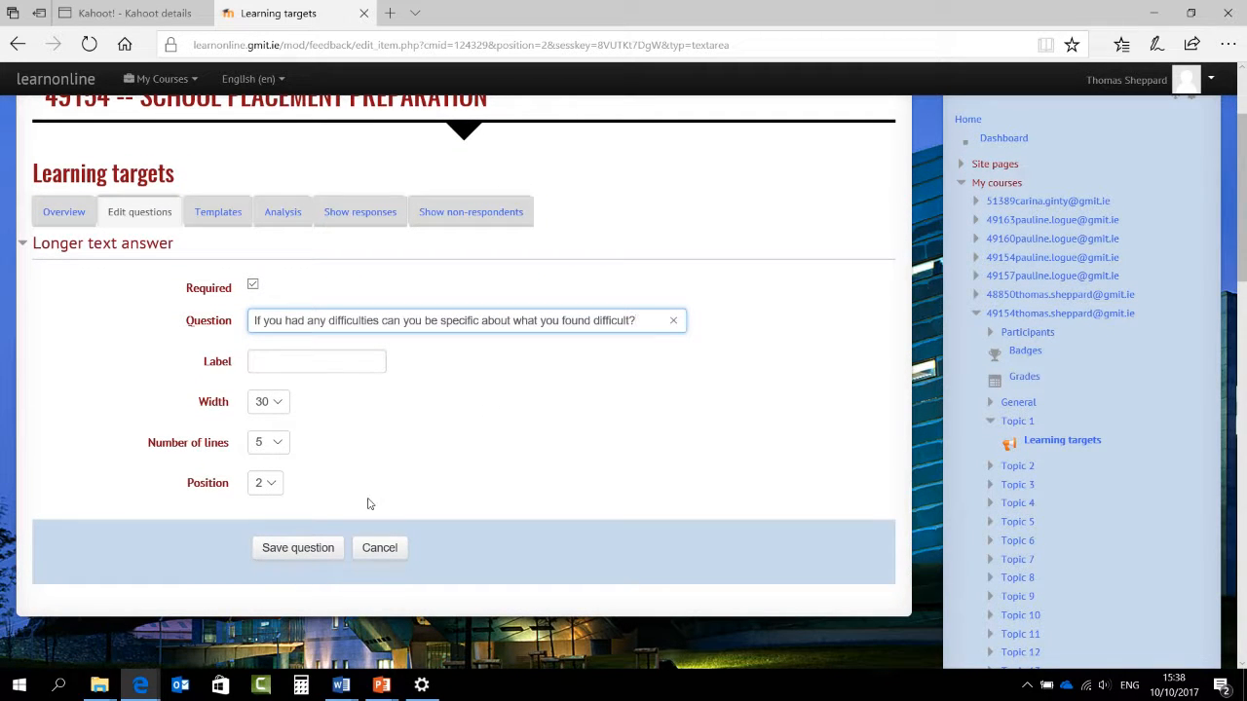
click(308, 553)
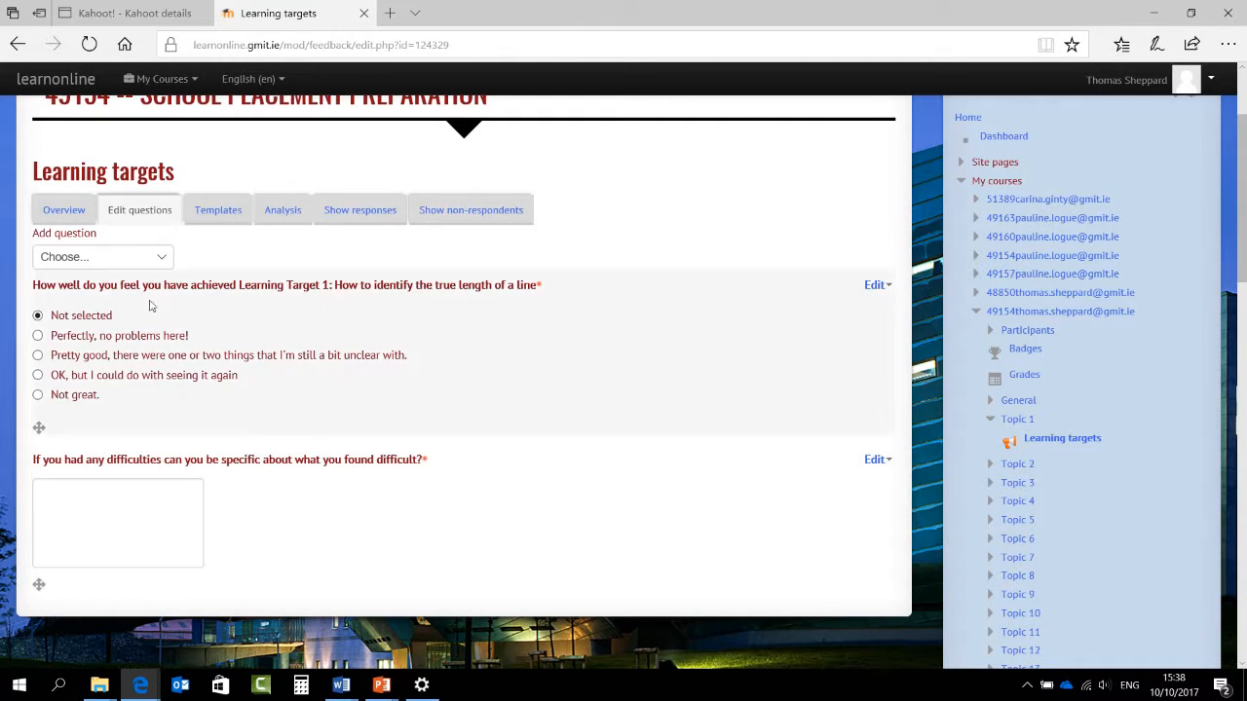
Check the feedback's overview and return to Topic 1 on the course page
click(63, 211)
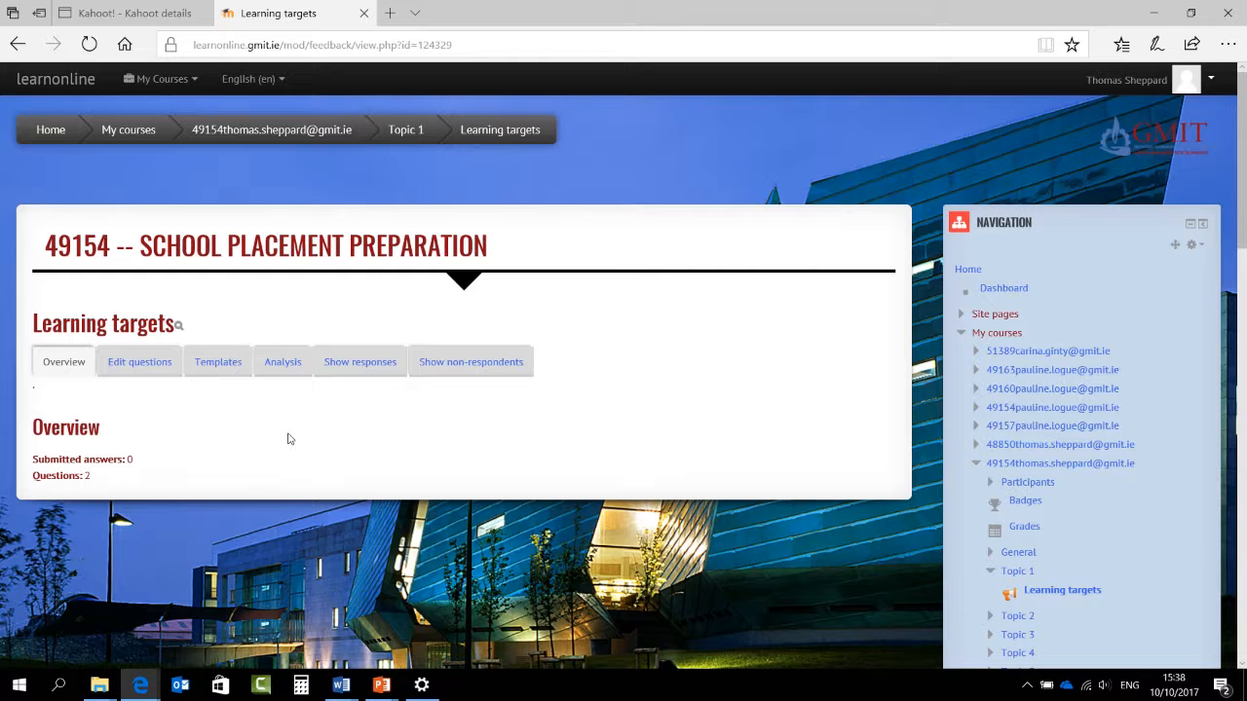
scroll(289, 439, down, 1)
scroll(290, 439, up, 1)
click(405, 132)
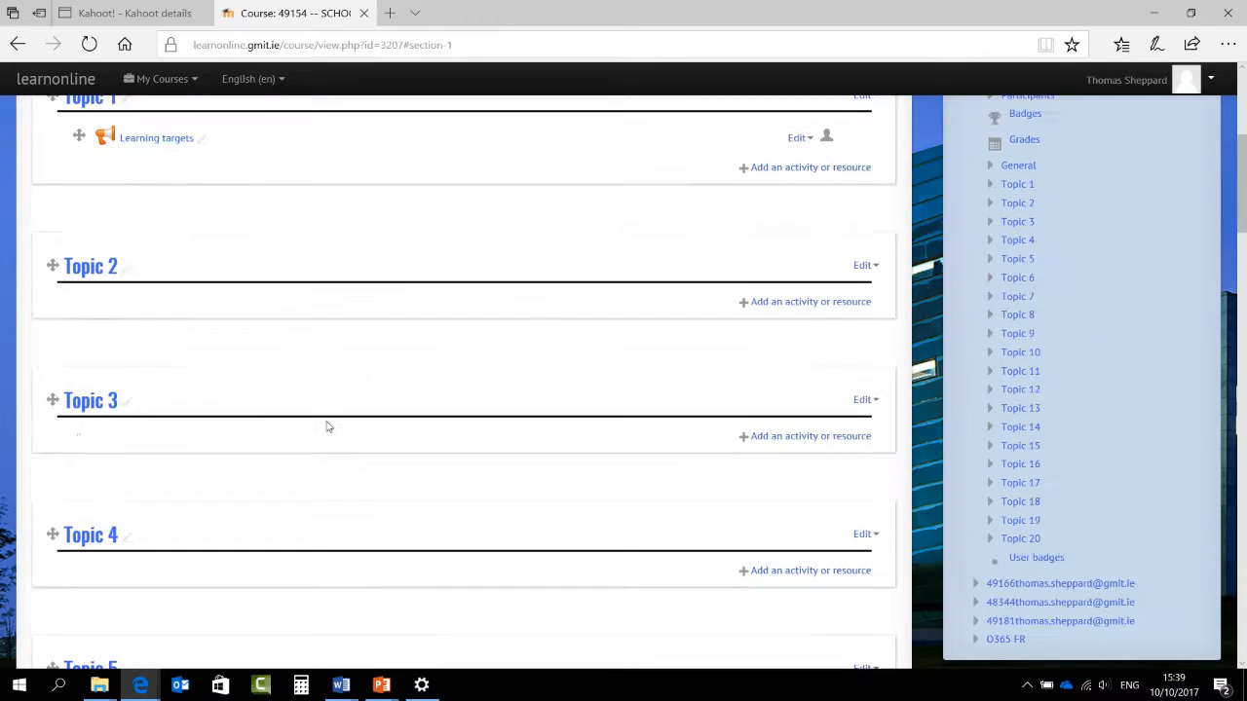
scroll(159, 328, up, 1)
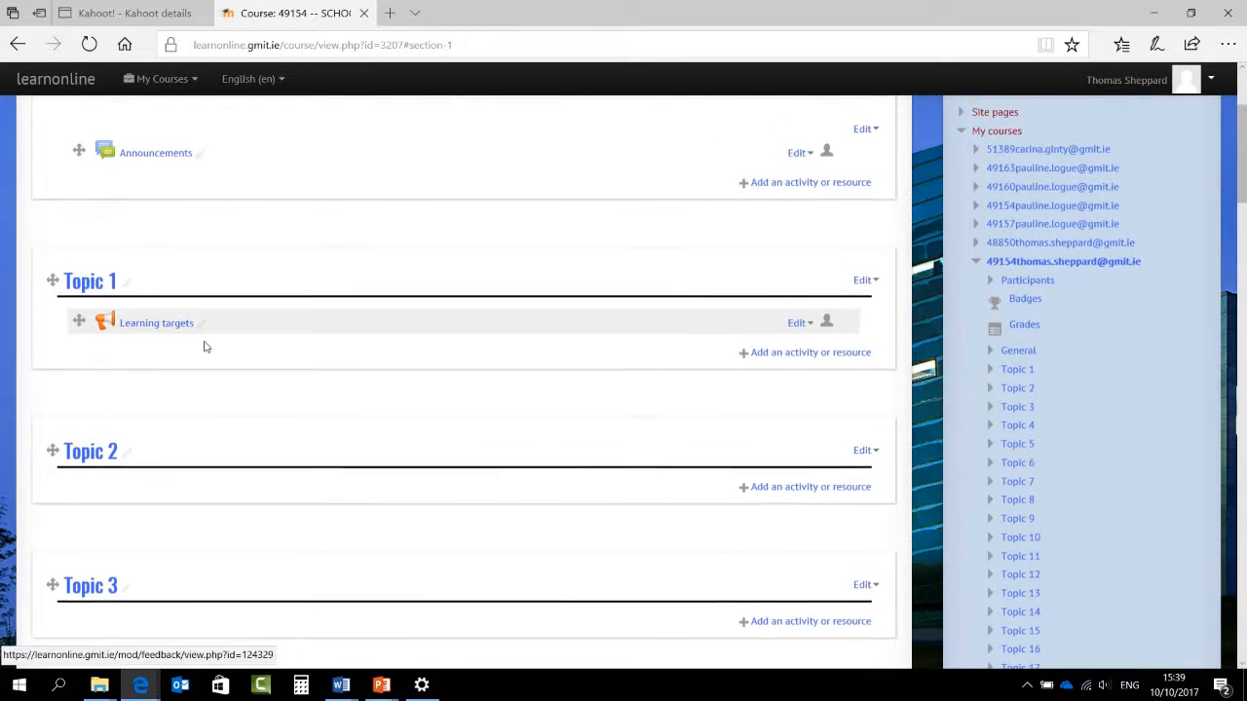
scroll(601, 406, up, 2)
Switch the course view to the Student role
click(1110, 82)
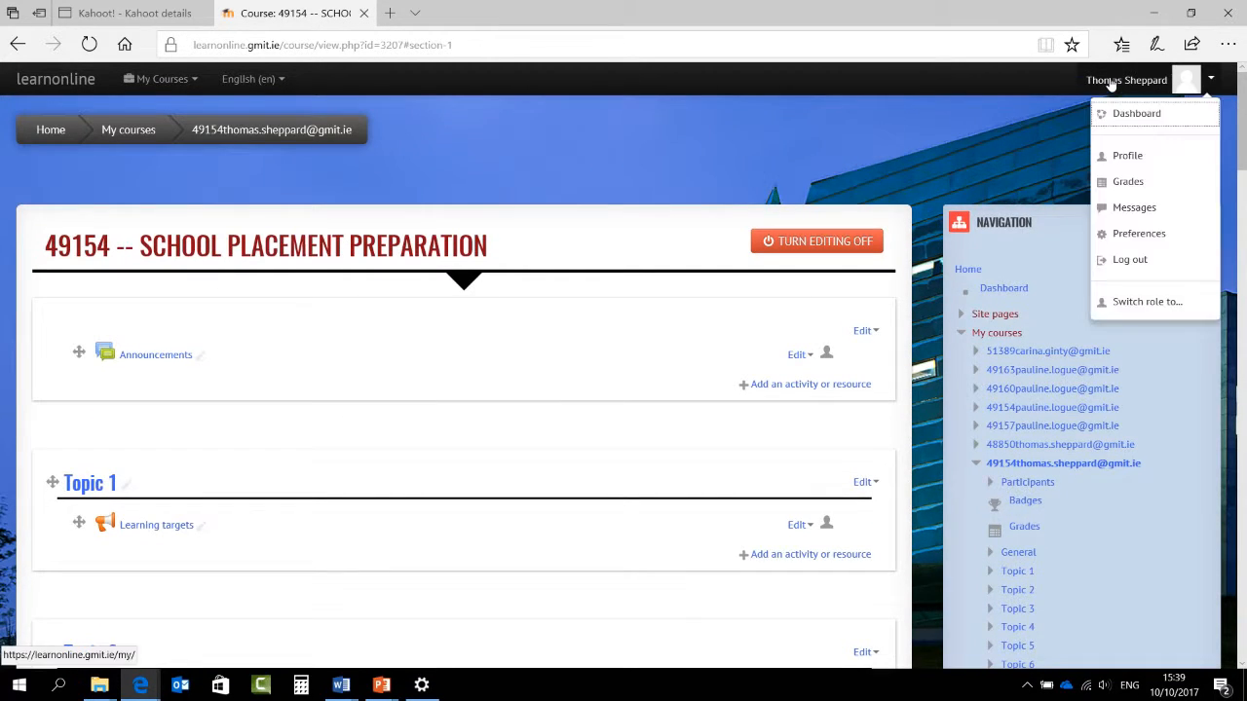
click(1134, 302)
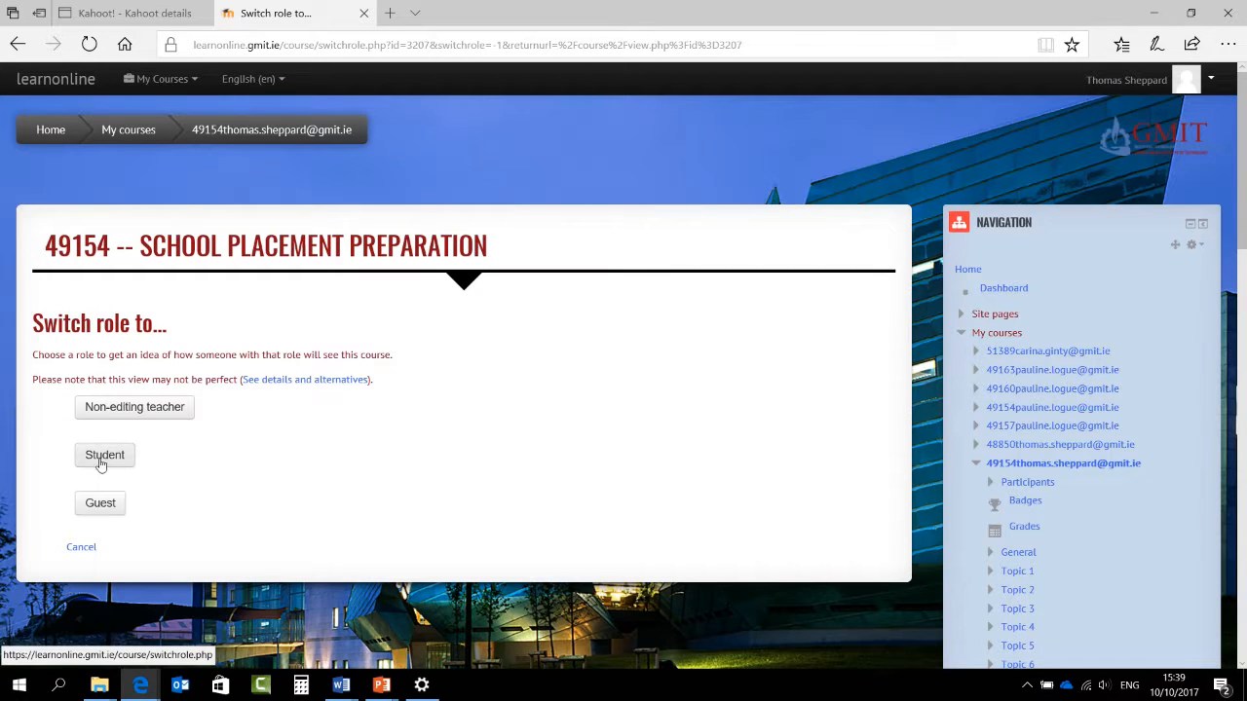
click(101, 460)
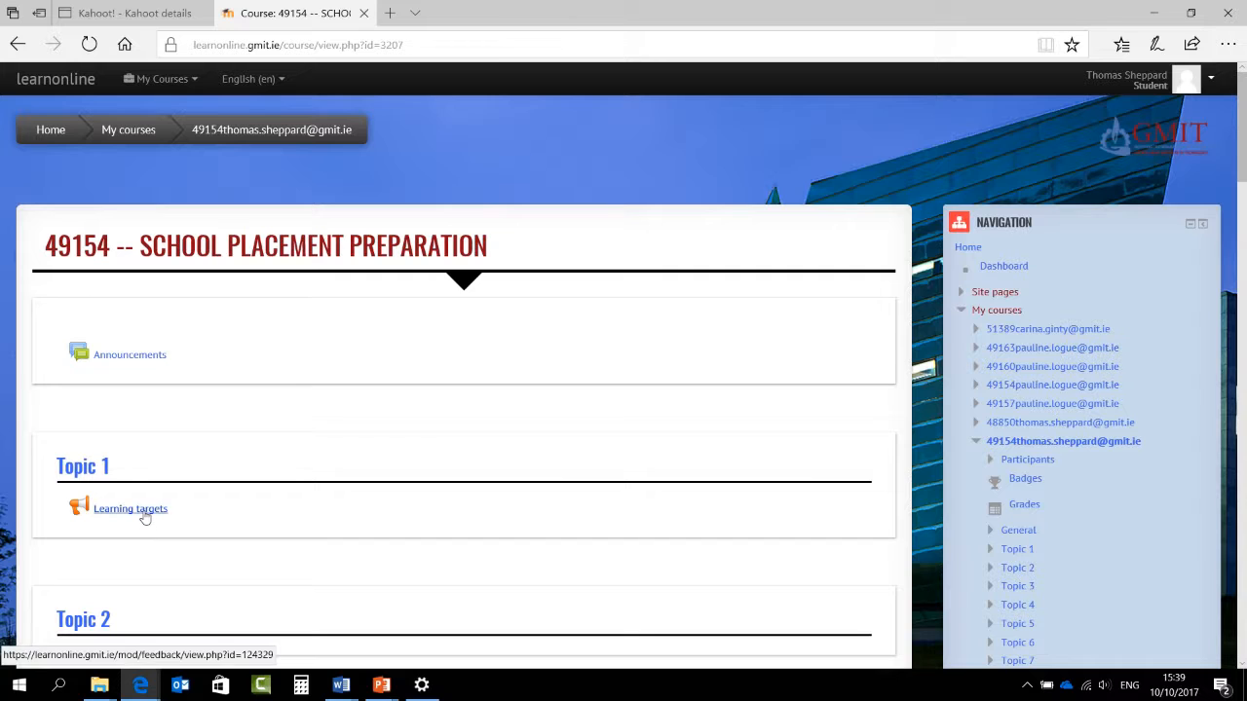
Answer the Learning targets feedback with "Perfectly, no problems here!" and the text "arshrdfjhj", submit it and continue to the course page
click(140, 513)
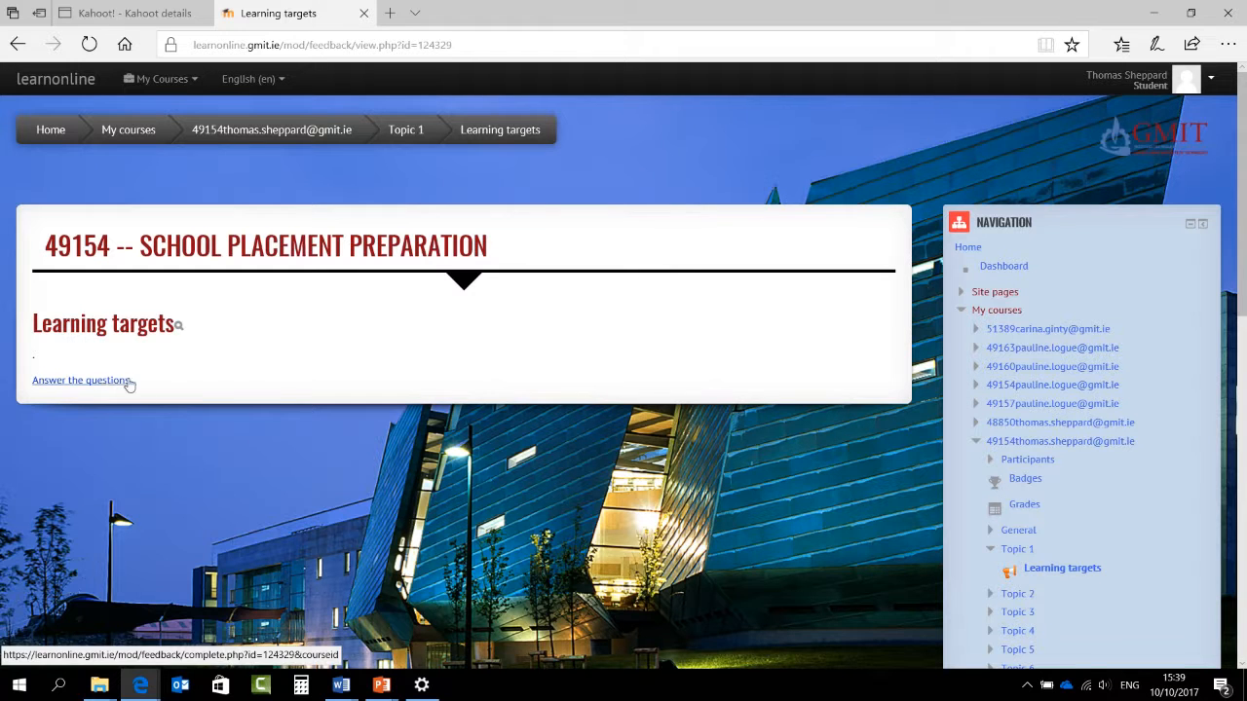
click(110, 381)
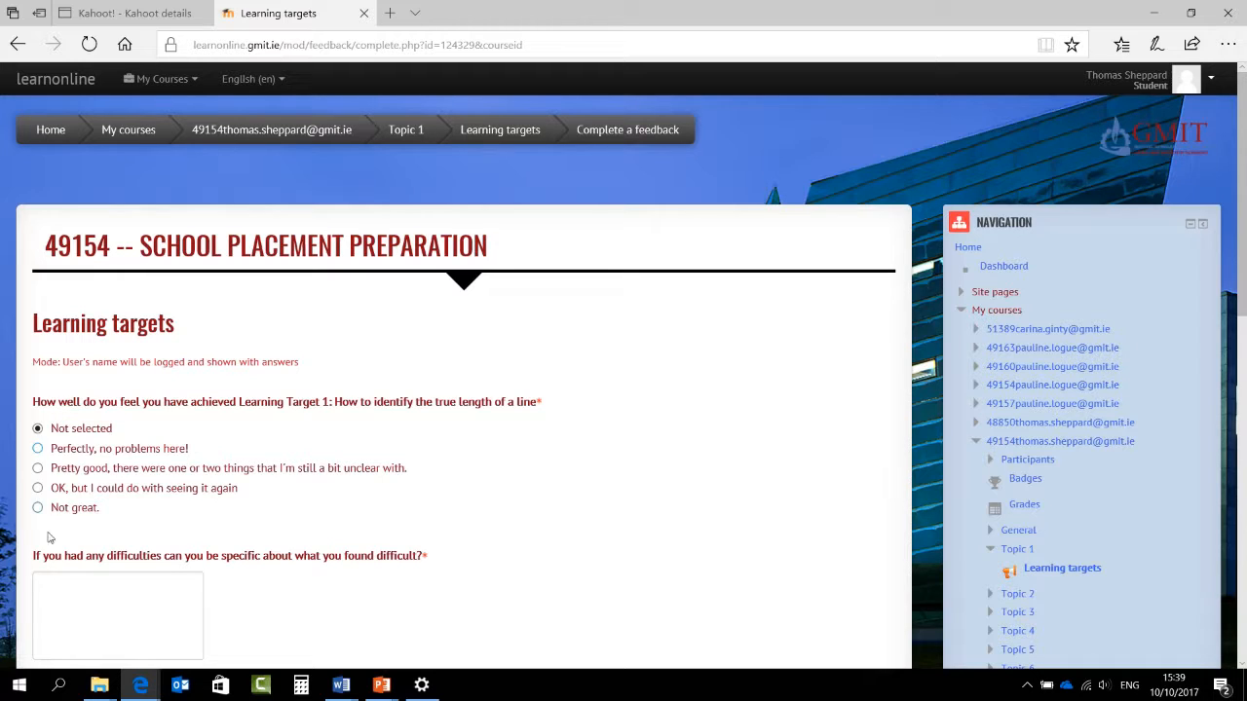
click(37, 449)
click(106, 597)
text(arshrdfjhj)
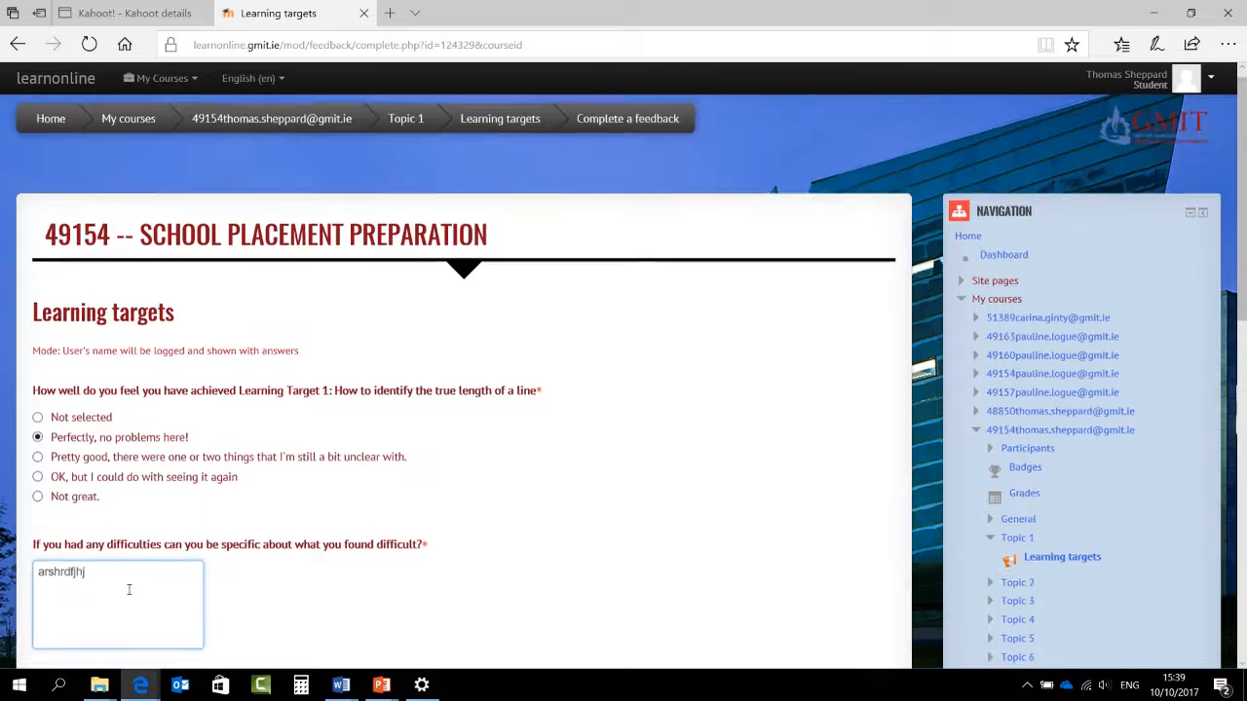
scroll(108, 604, down, 2)
click(109, 606)
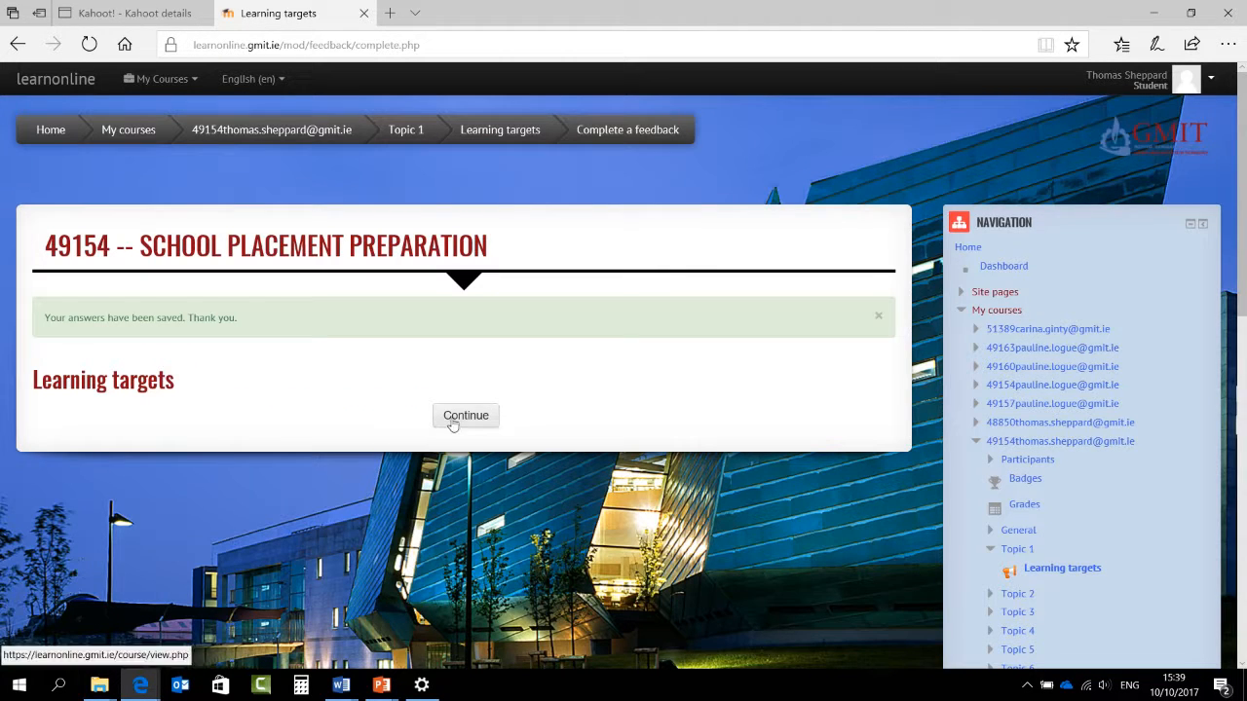
click(453, 417)
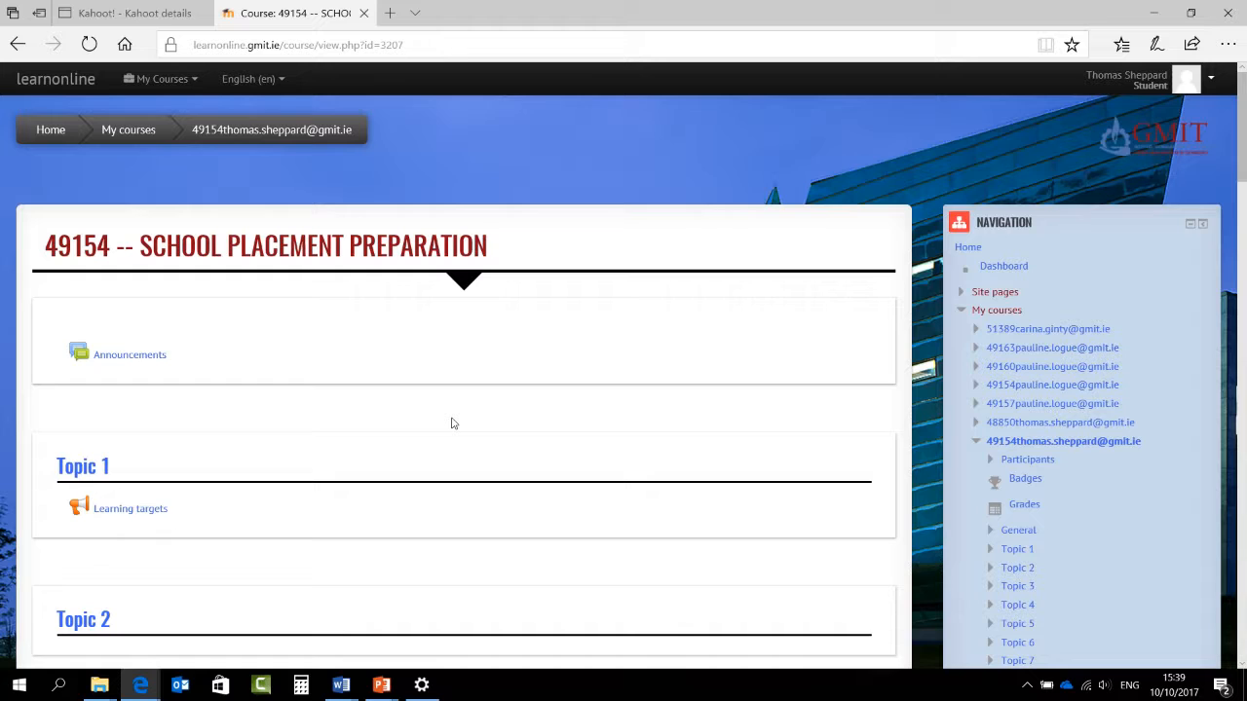
Return to the normal role and show the responses to the Learning targets feedback
click(1144, 79)
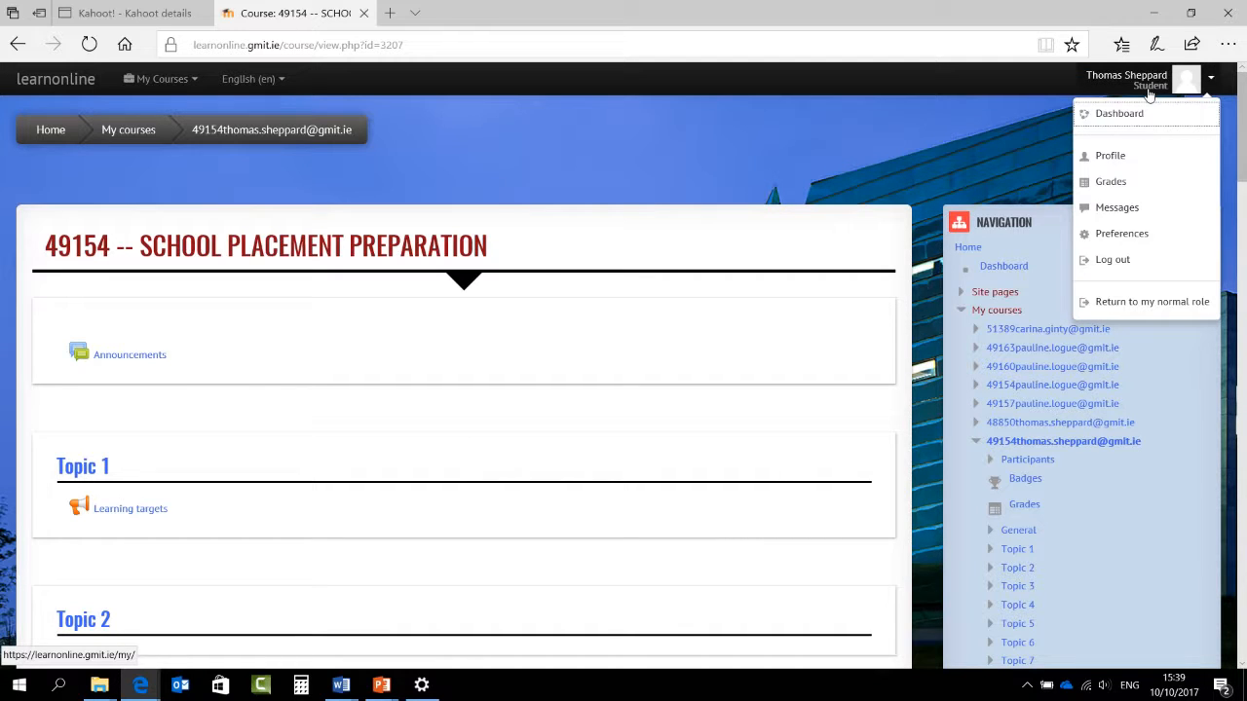
click(1095, 304)
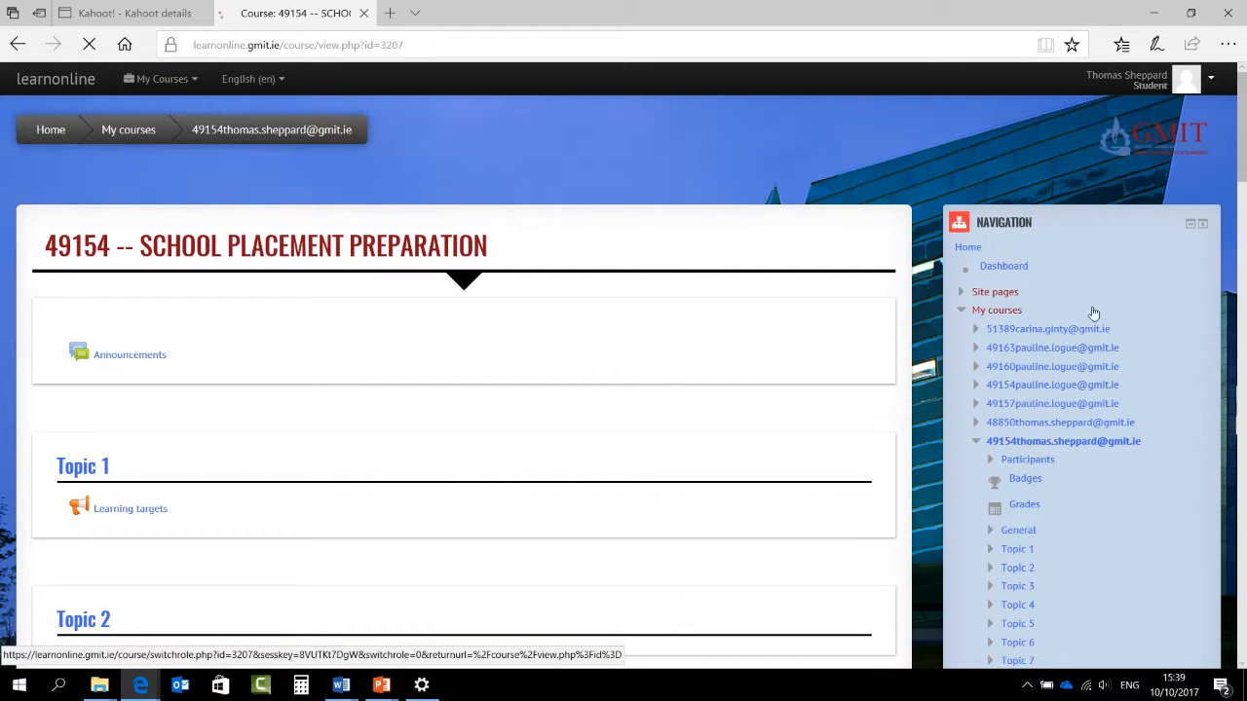
click(142, 516)
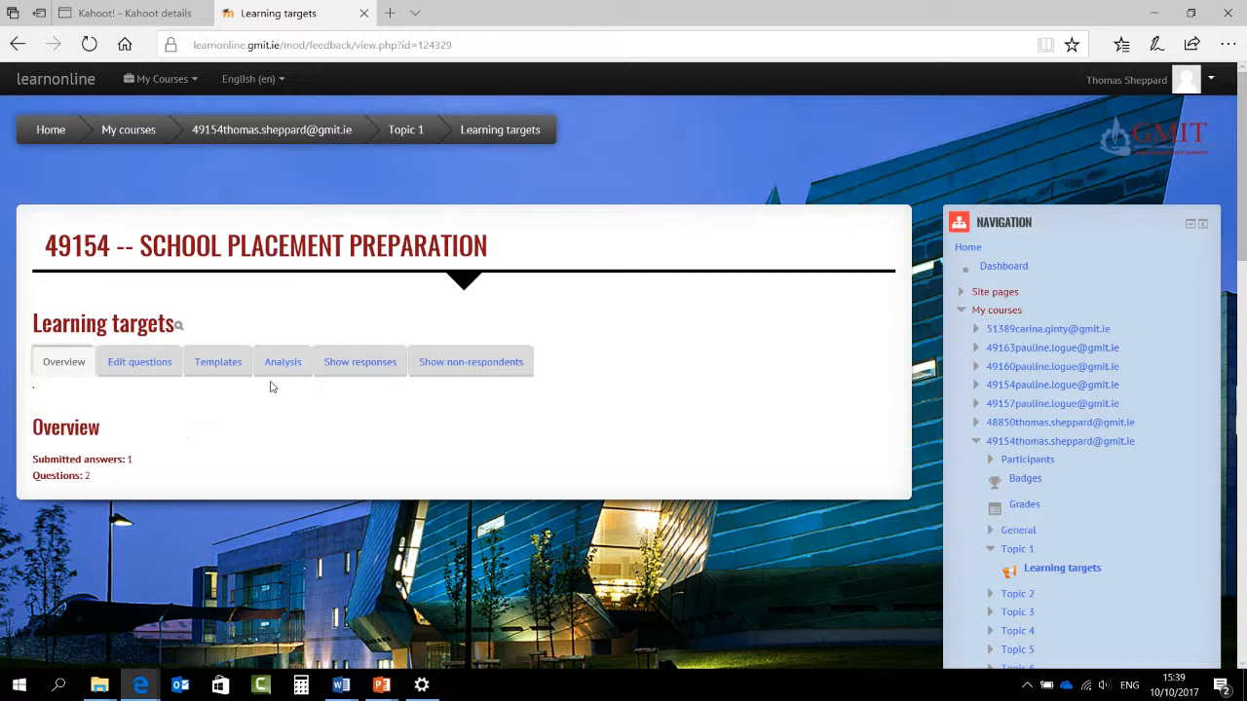
click(359, 363)
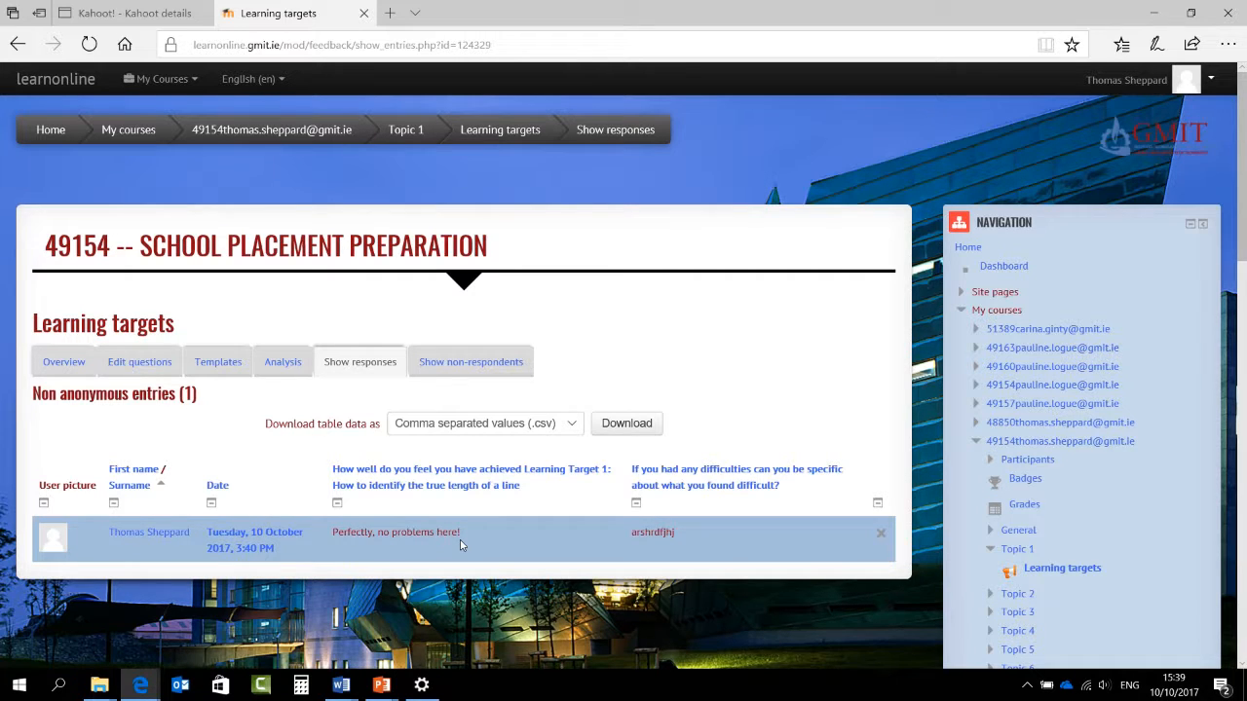
Examine the feedback's analysis, covering the response chart for Learning Target 1 and the written answers about difficulties
click(285, 364)
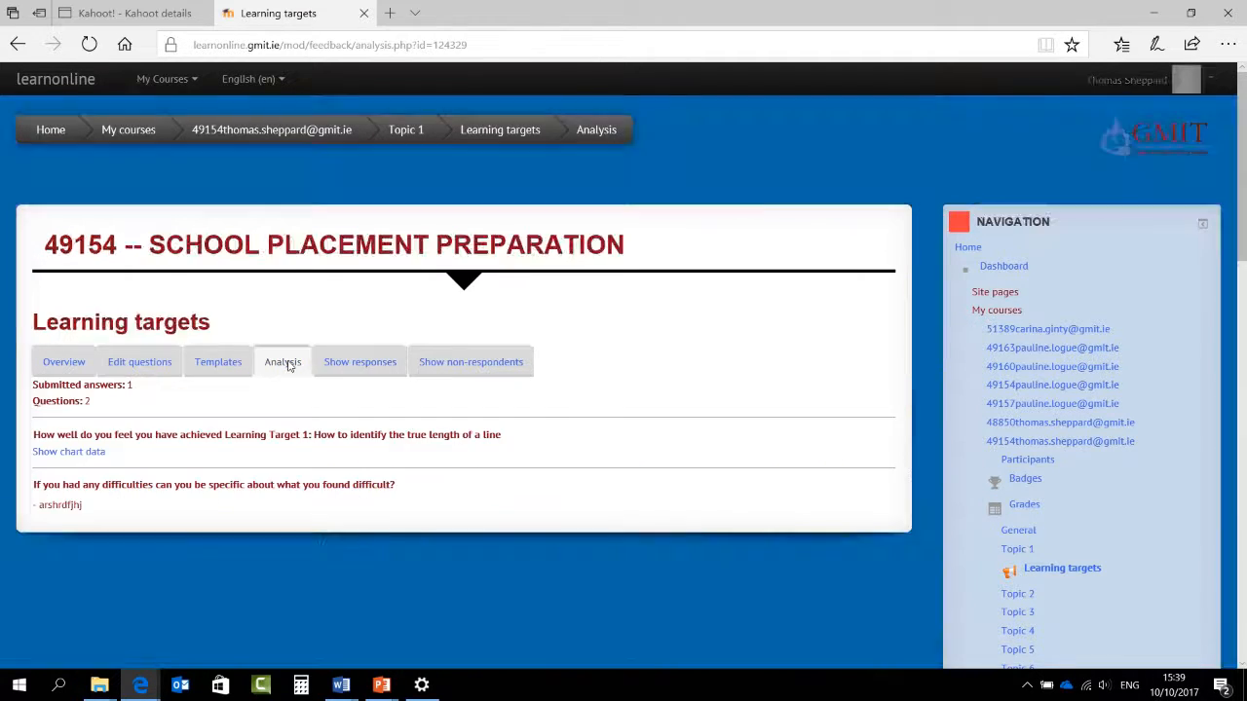
scroll(412, 448, down, 2)
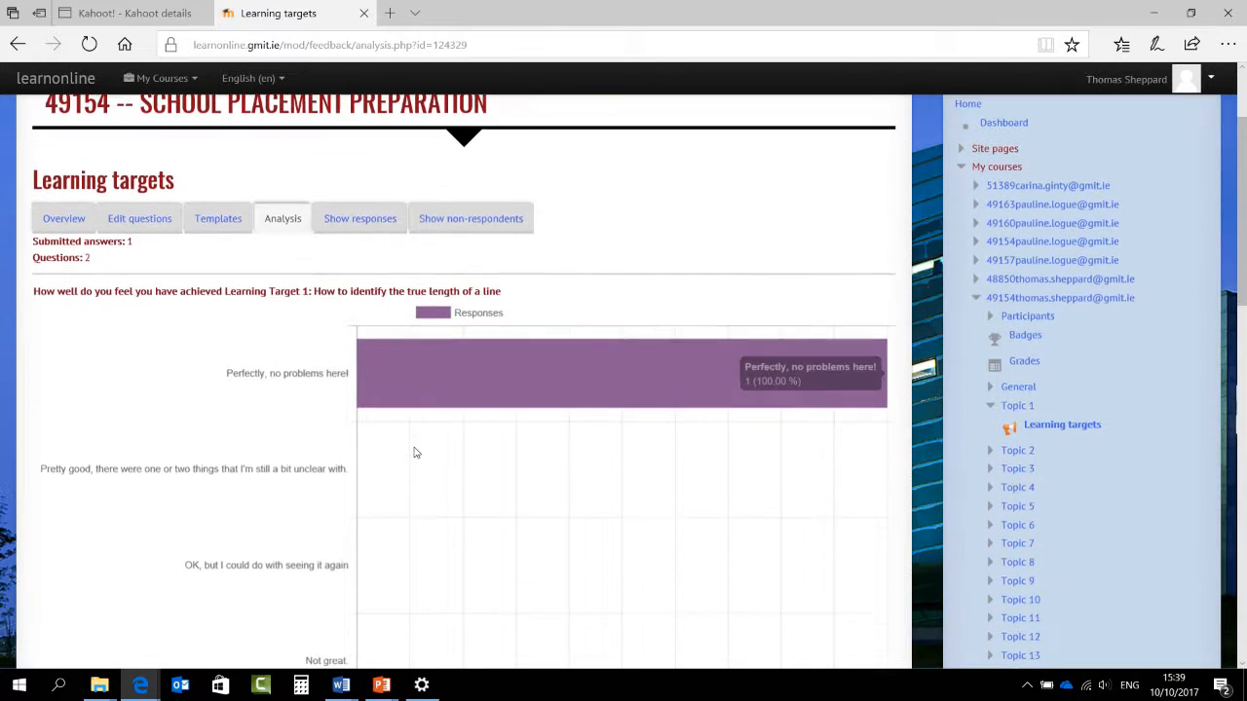
mouse_move(363, 310)
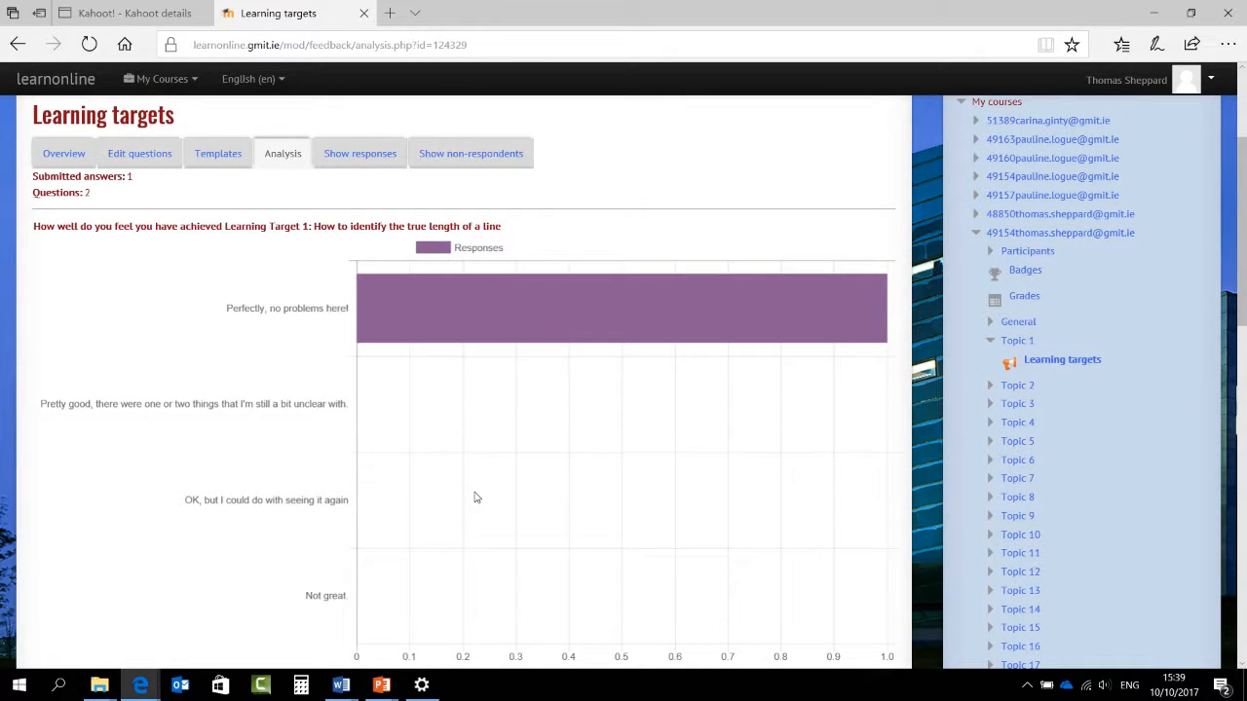
scroll(308, 376, down, 1)
scroll(329, 299, down, 4)
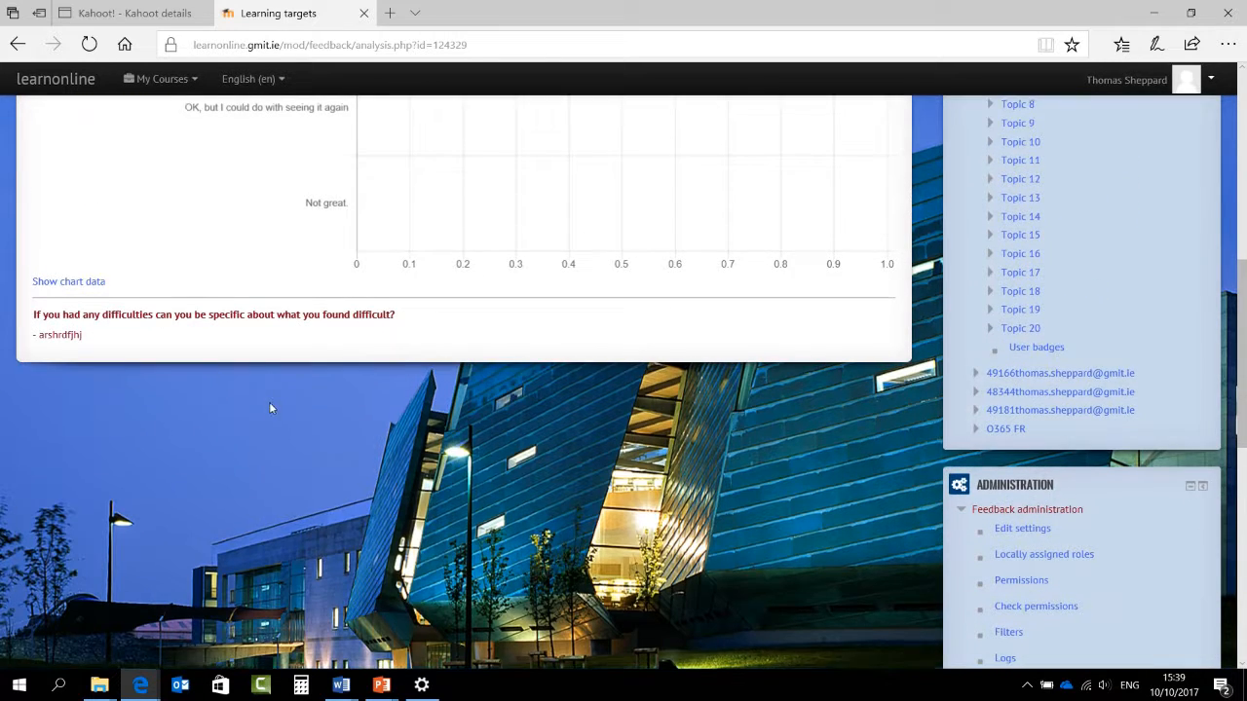